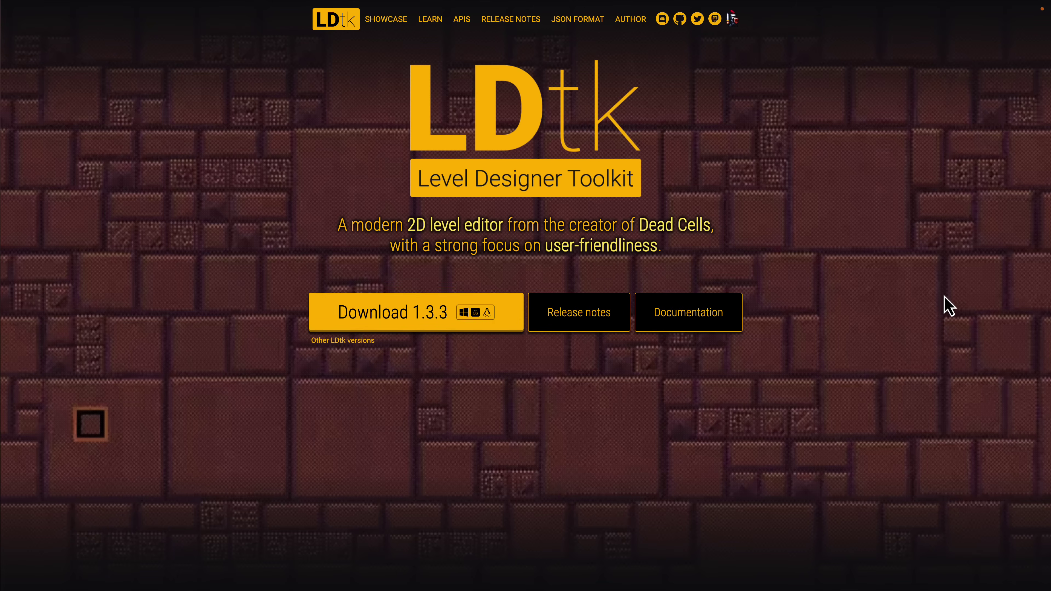
# - Switch from the browser to the LDtk 1.3.3 start screen with its example projects
pyautogui.hotkey('ctrl', 'Left')
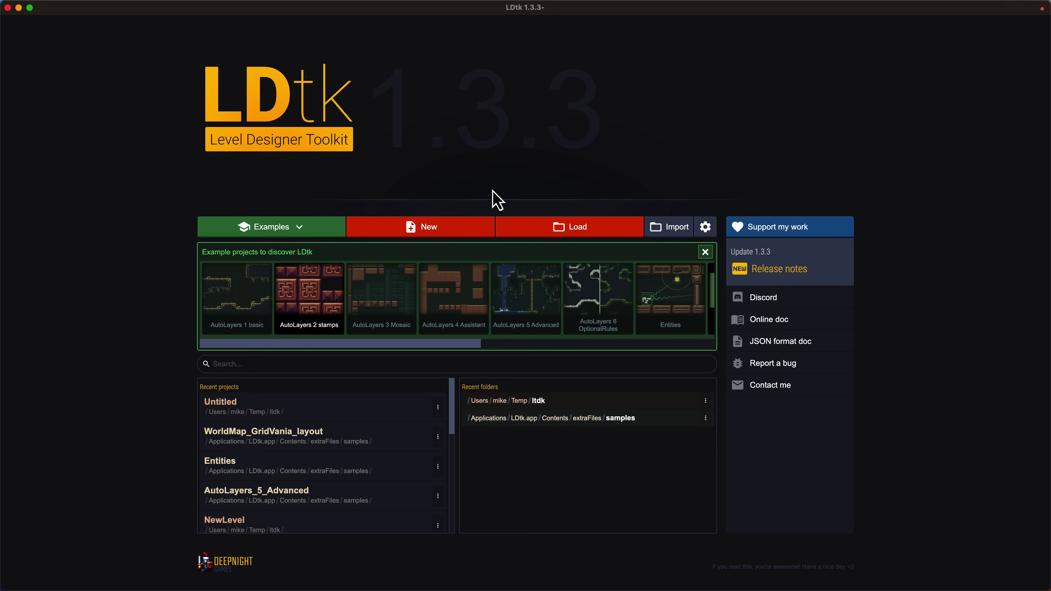
# - Create a new project and save it as NewLevelHere.ldtk
pyautogui.click(430, 227)
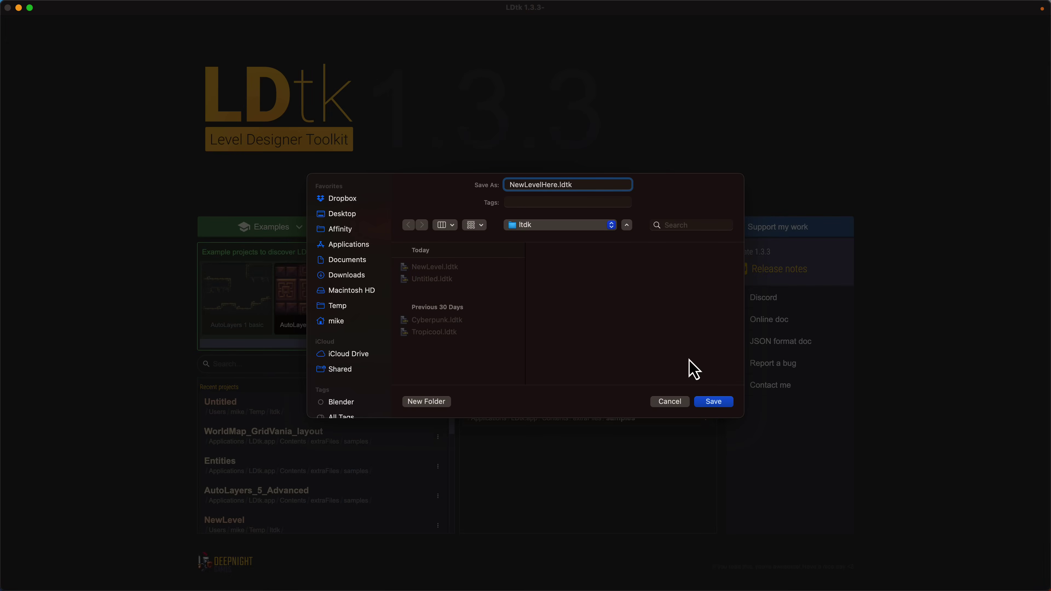
pyautogui.click(713, 402)
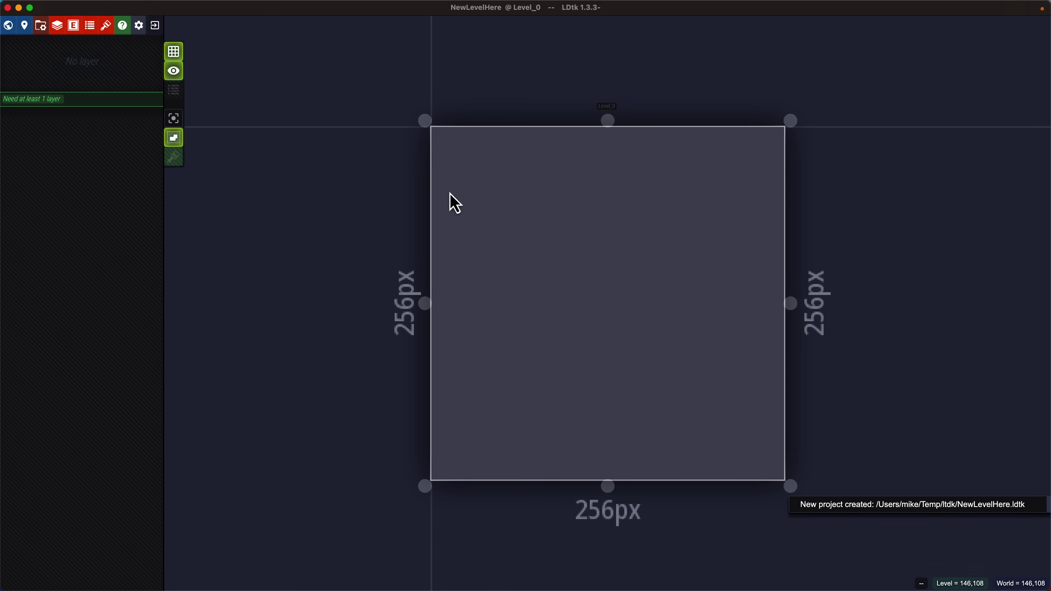
# - Add a tileset named GroundTiles using GK_FV_A5.png from the RPGMakerMV_MZ assets folder
pyautogui.click(107, 27)
pyautogui.click(98, 87)
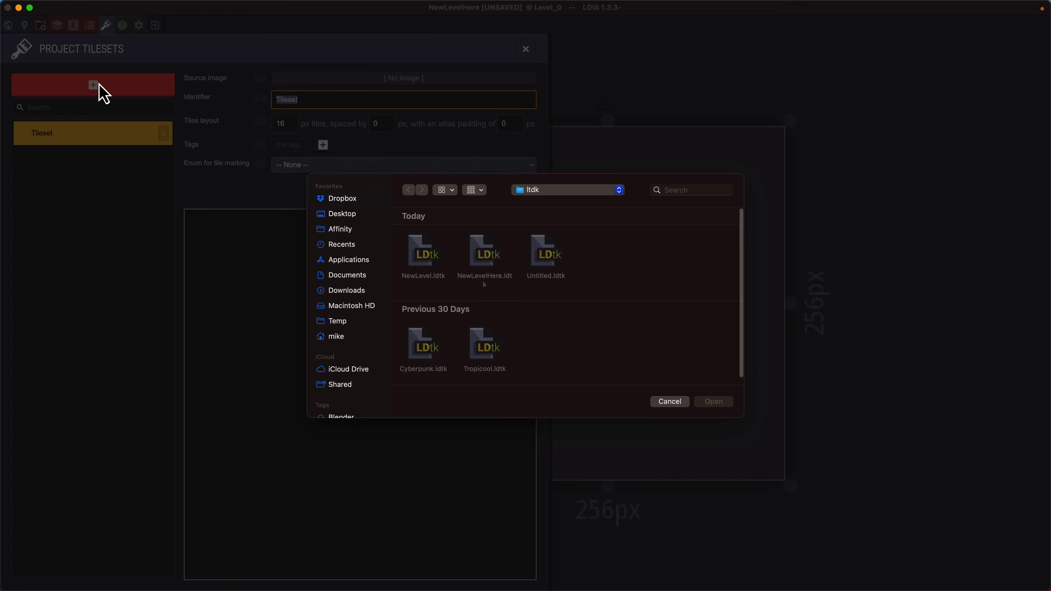
pyautogui.click(672, 402)
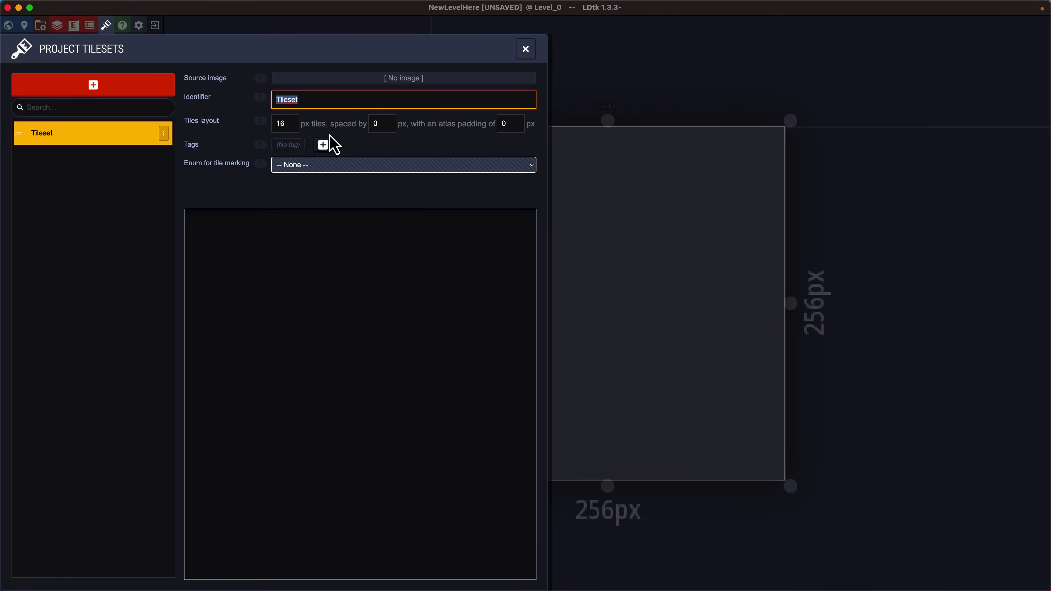
pyautogui.write('GroundTiles')
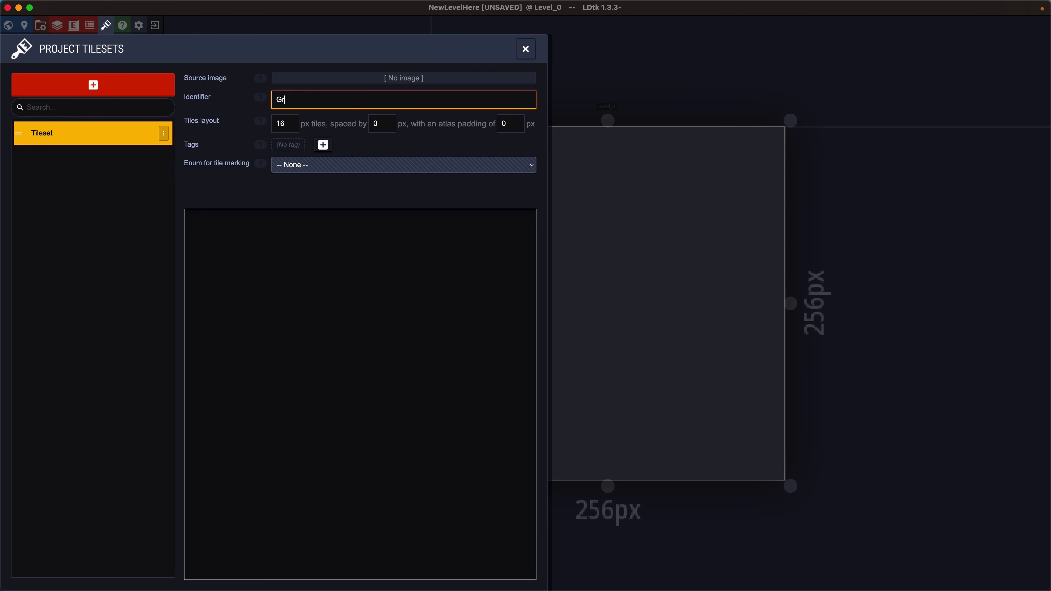
pyautogui.press('Return')
pyautogui.click(299, 101)
pyautogui.click(362, 78)
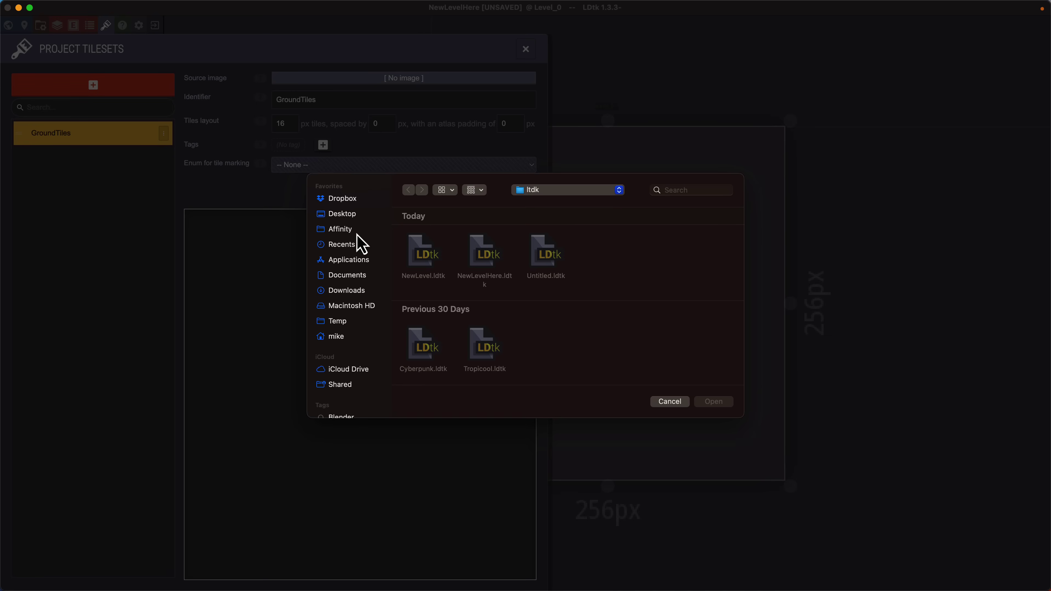
pyautogui.click(347, 292)
pyautogui.doubleClick(421, 340)
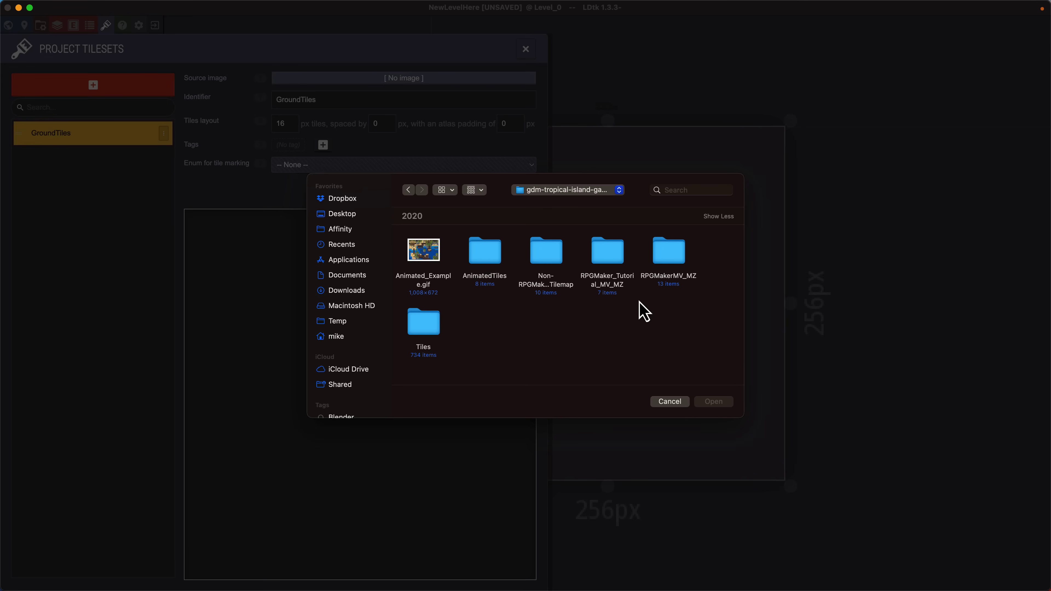
pyautogui.doubleClick(668, 253)
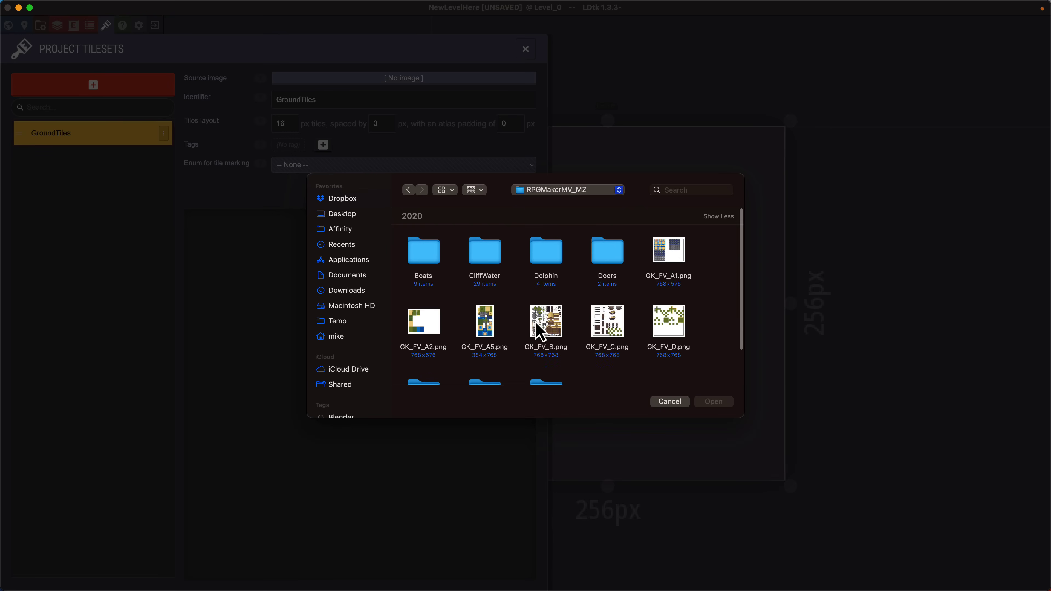
pyautogui.doubleClick(492, 338)
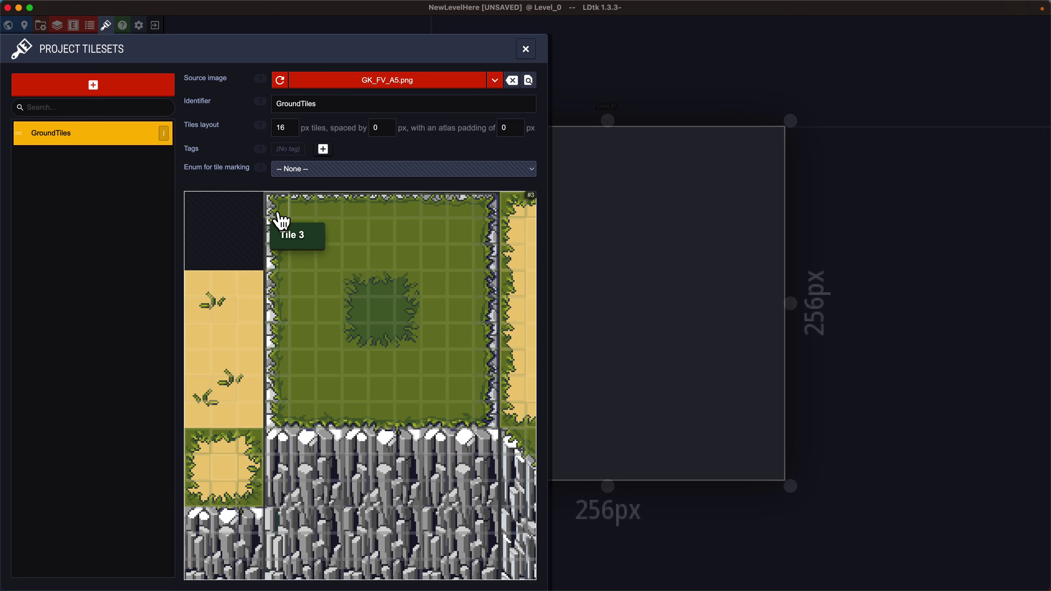
# - Add a second tileset named ForegroundTiles using GK_FV_B.png
pyautogui.scroll(-6, 339, 410)
pyautogui.moveTo(425, 433); pyautogui.dragTo(364, 374, button='middle')
pyautogui.scroll(5, 265, 251)
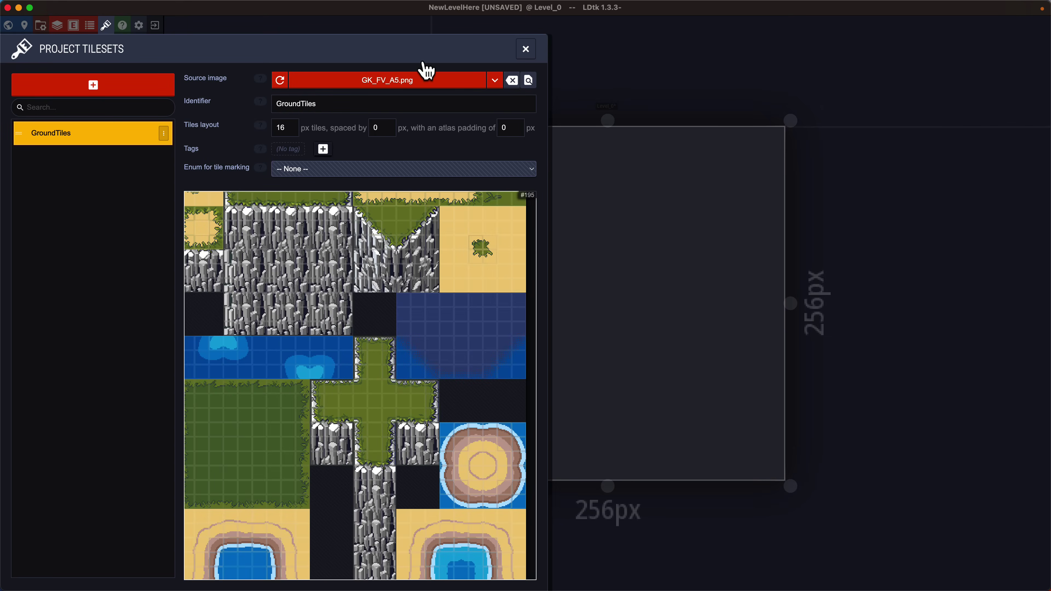
pyautogui.click(94, 87)
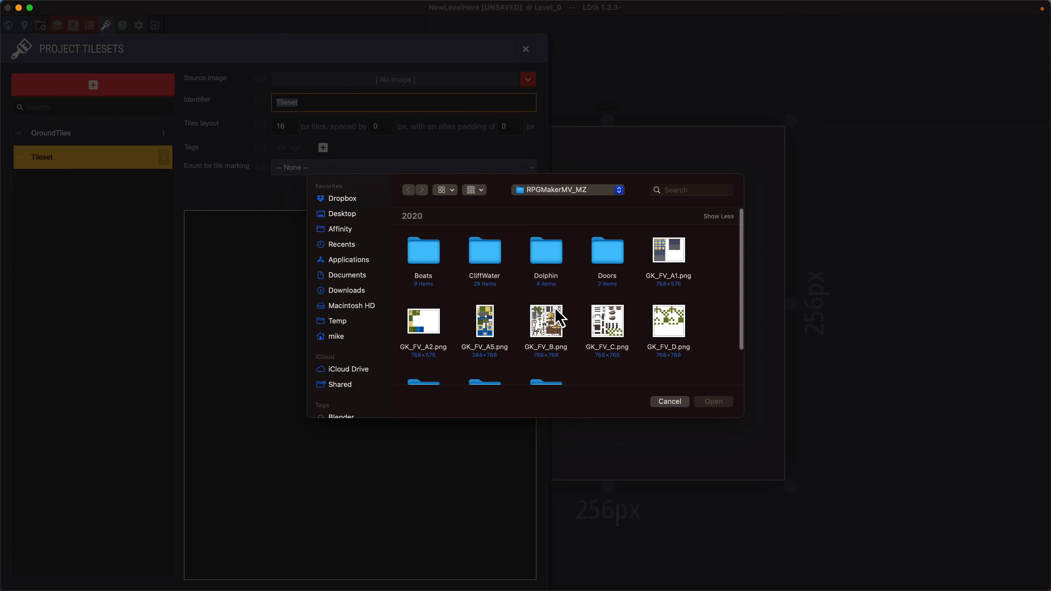
pyautogui.doubleClick(550, 327)
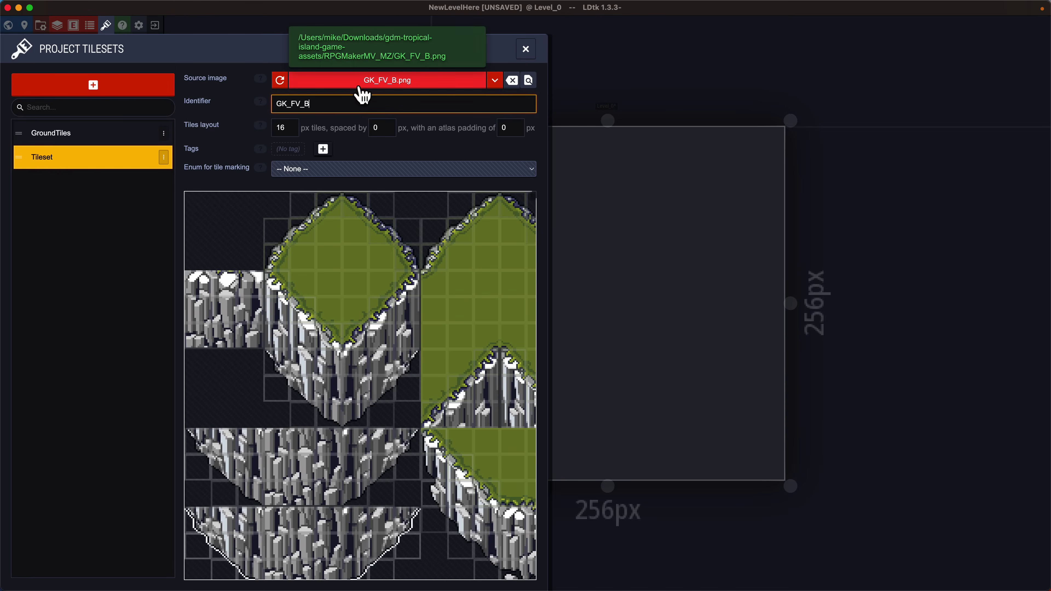
pyautogui.write('ForegroundTiles')
pyautogui.press('Return')
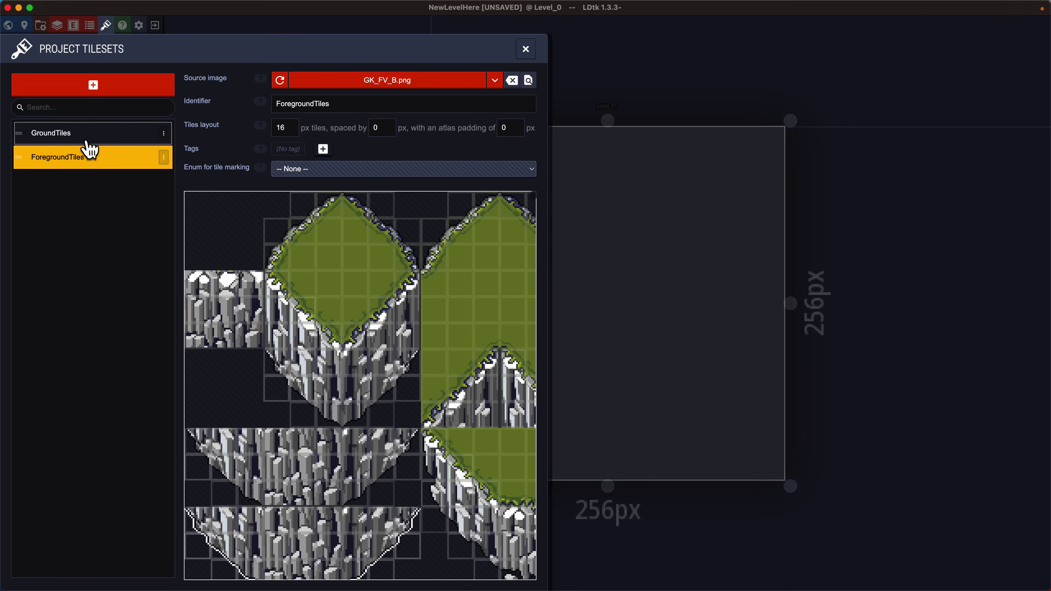
pyautogui.click(57, 26)
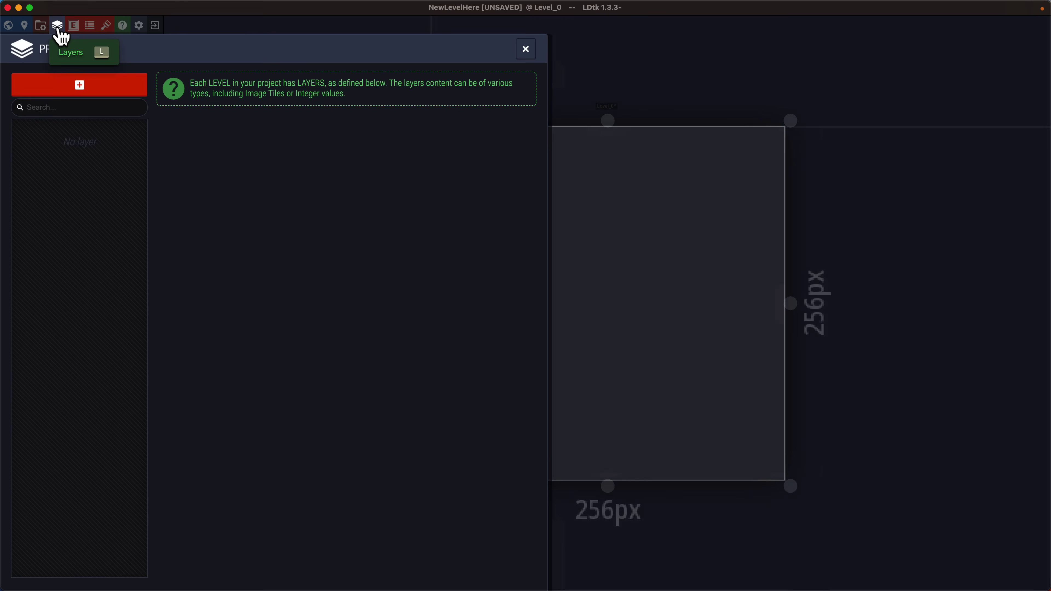
# - Add a Tiles layer named Ground with GroundTiles as its default tileset
pyautogui.click(118, 89)
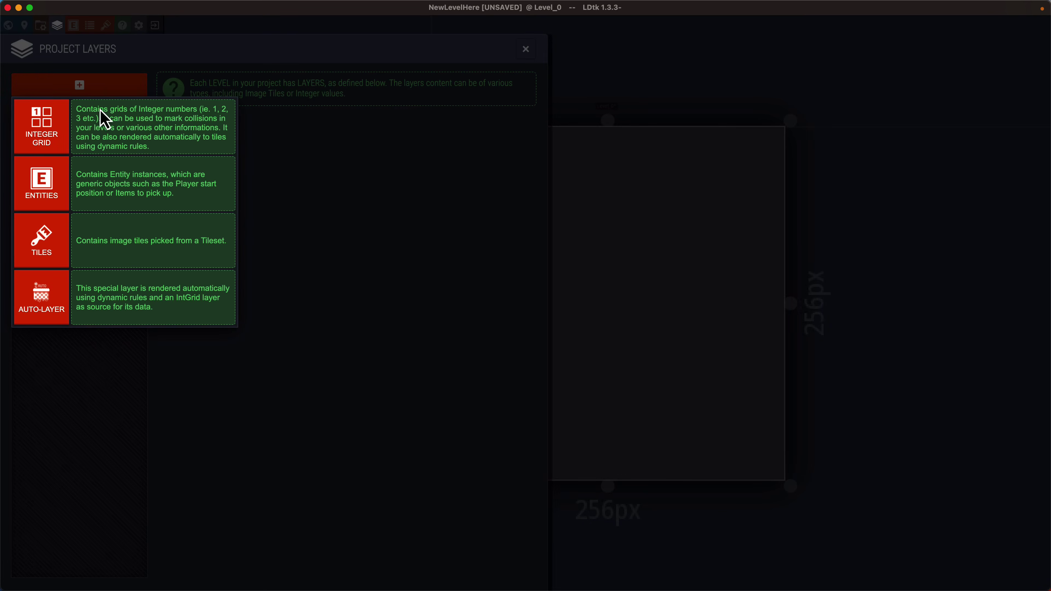
pyautogui.click(46, 244)
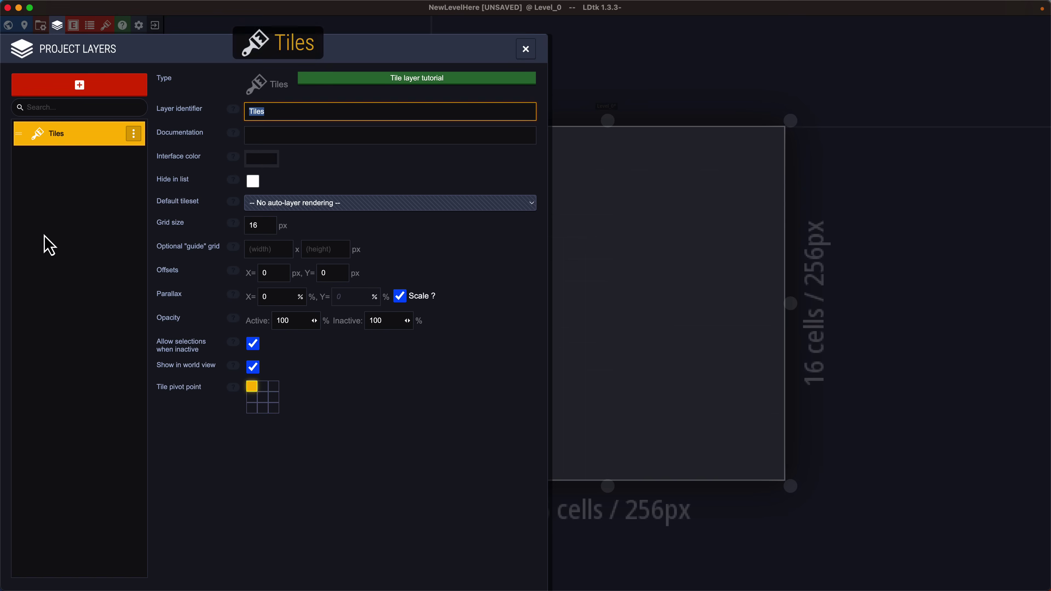
pyautogui.write('Ground')
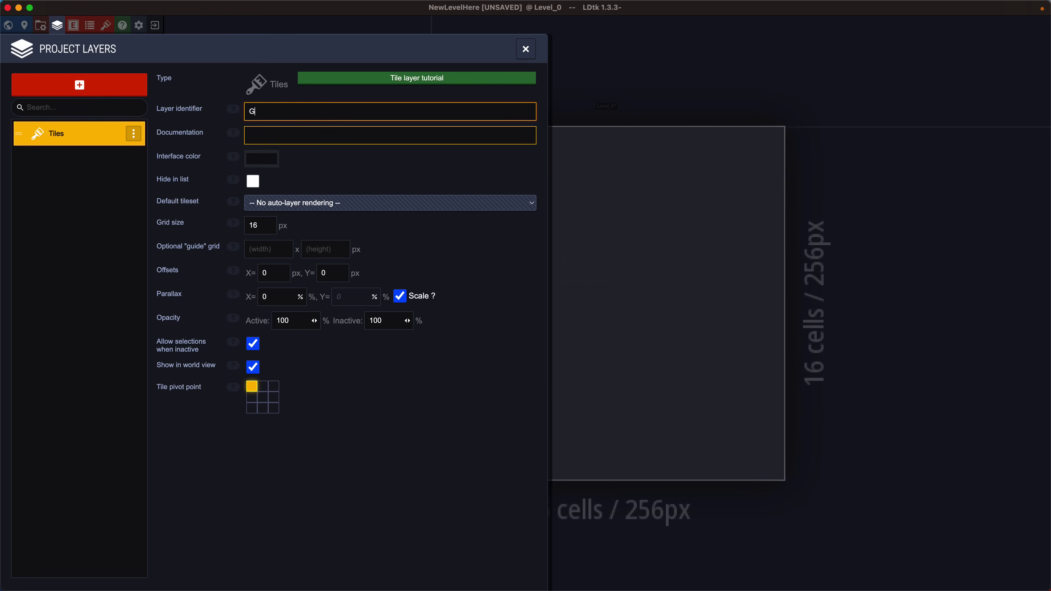
pyautogui.press('Return')
pyautogui.click(289, 203)
pyautogui.click(314, 203)
pyautogui.click(289, 203)
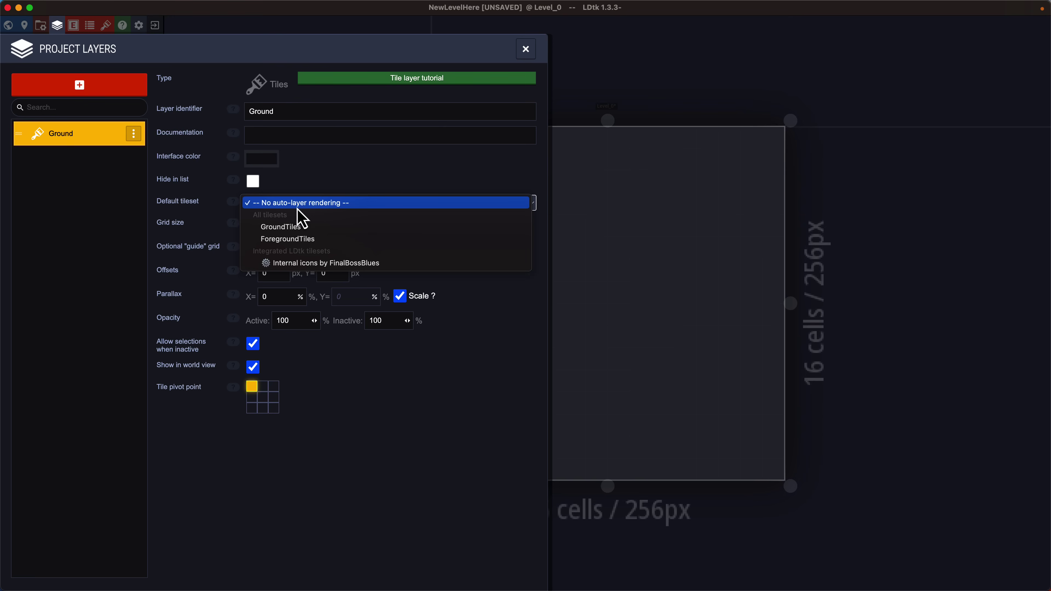
pyautogui.click(305, 229)
pyautogui.click(322, 473)
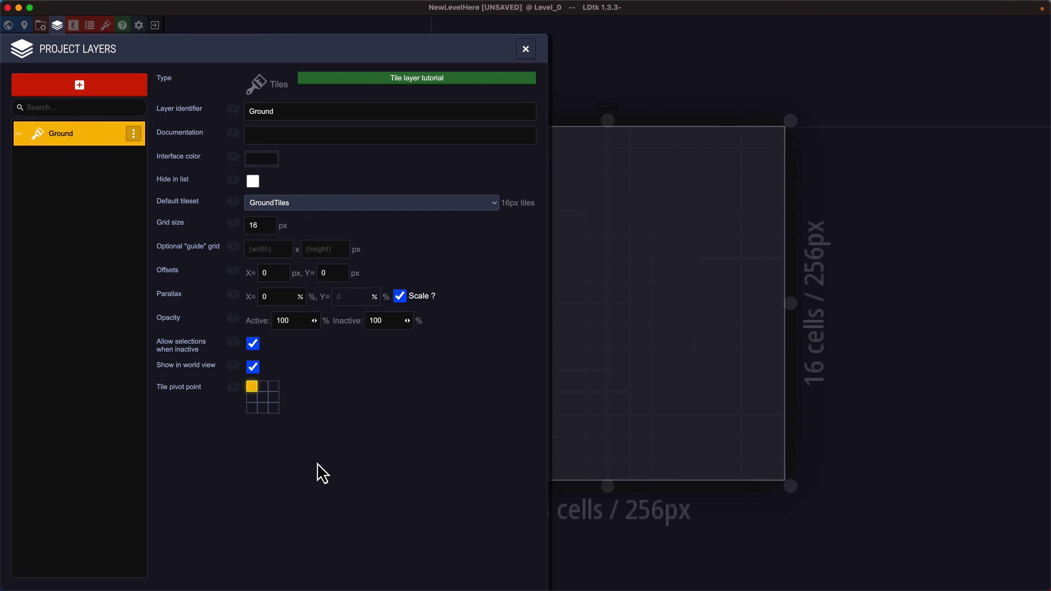
# - Add a Tiles layer named Foregrou_nd with ForegroundTiles as its default tileset
pyautogui.click(81, 85)
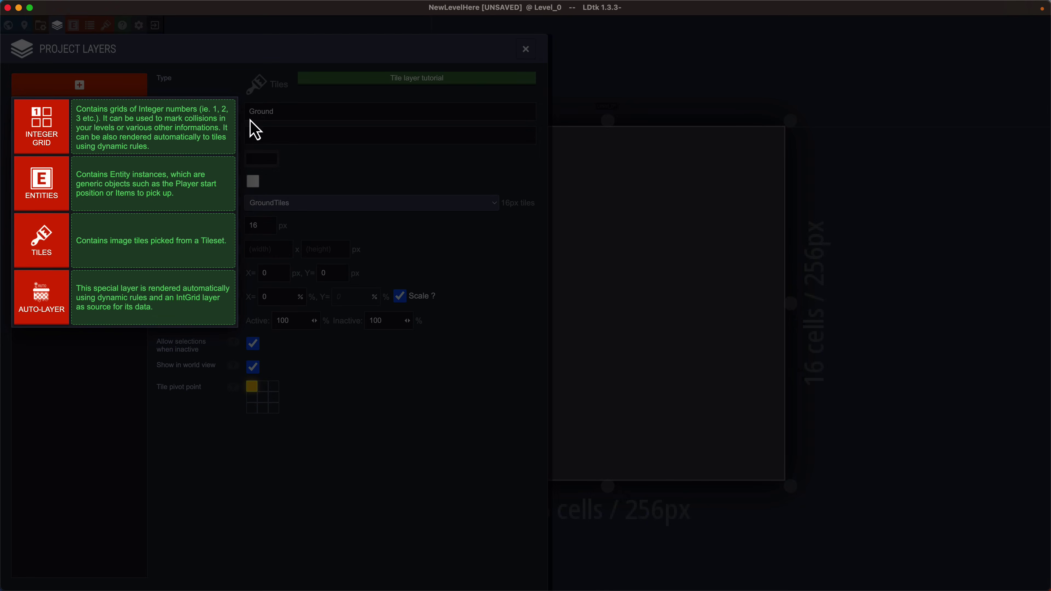
pyautogui.click(43, 240)
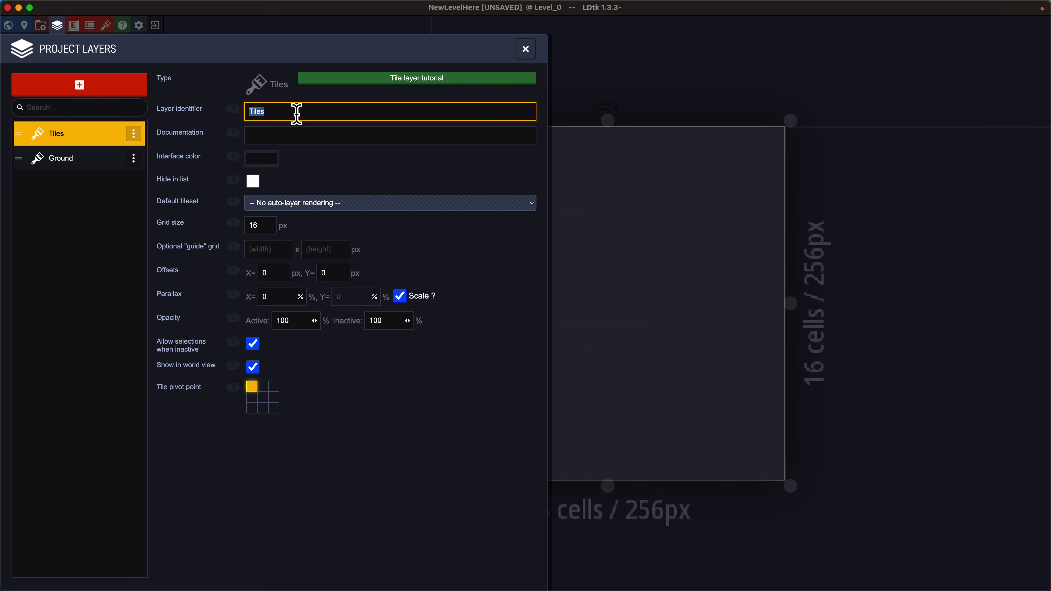
pyautogui.write('Foregrou_nd')
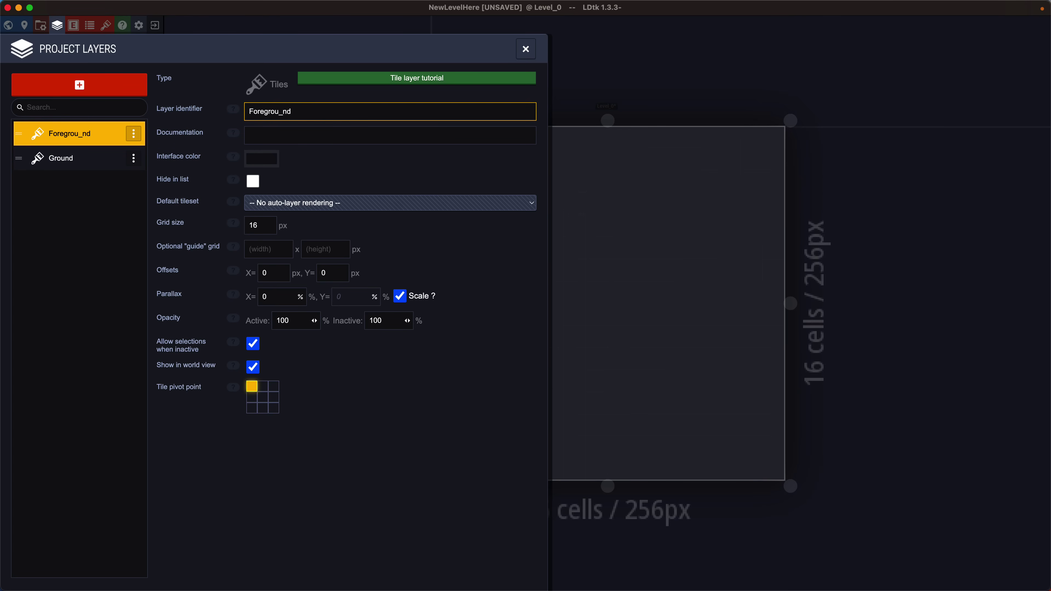
pyautogui.click(289, 137)
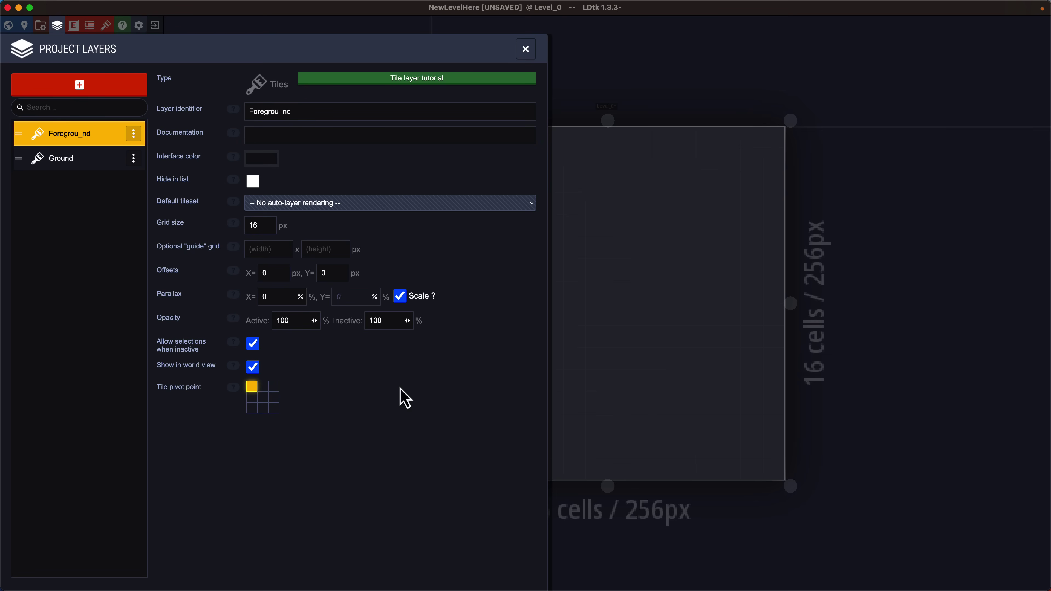
pyautogui.click(380, 204)
pyautogui.click(312, 240)
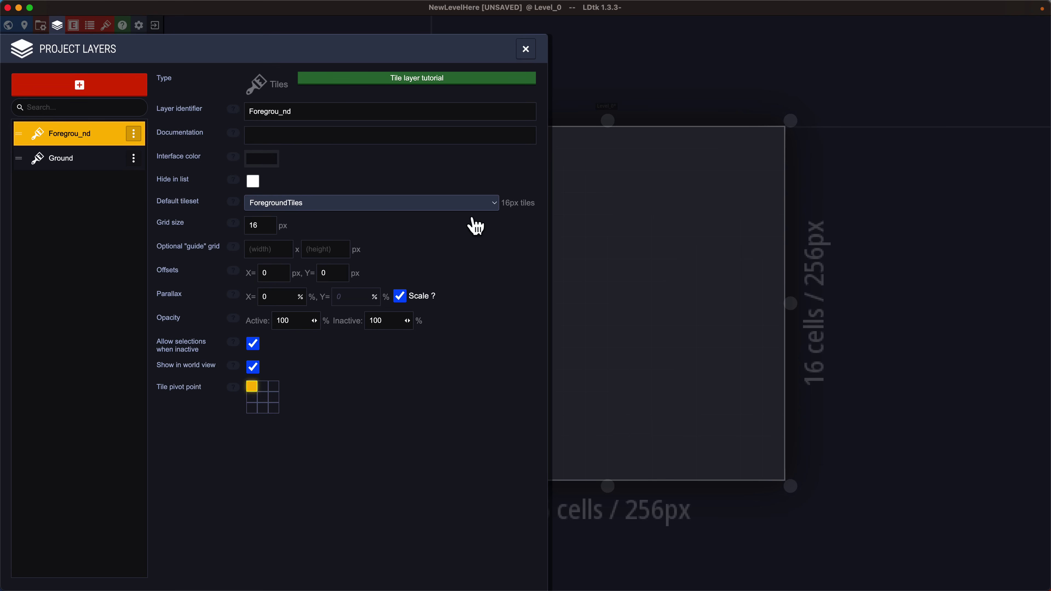
pyautogui.click(525, 50)
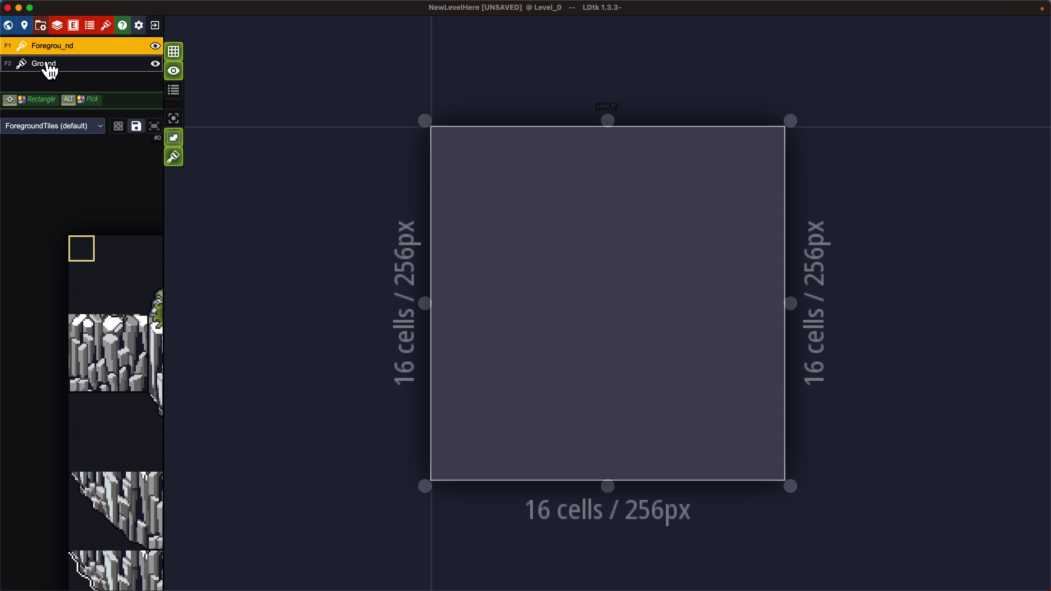
# - Fill the whole level on the Ground layer with tile #190 from GroundTiles
pyautogui.click(47, 64)
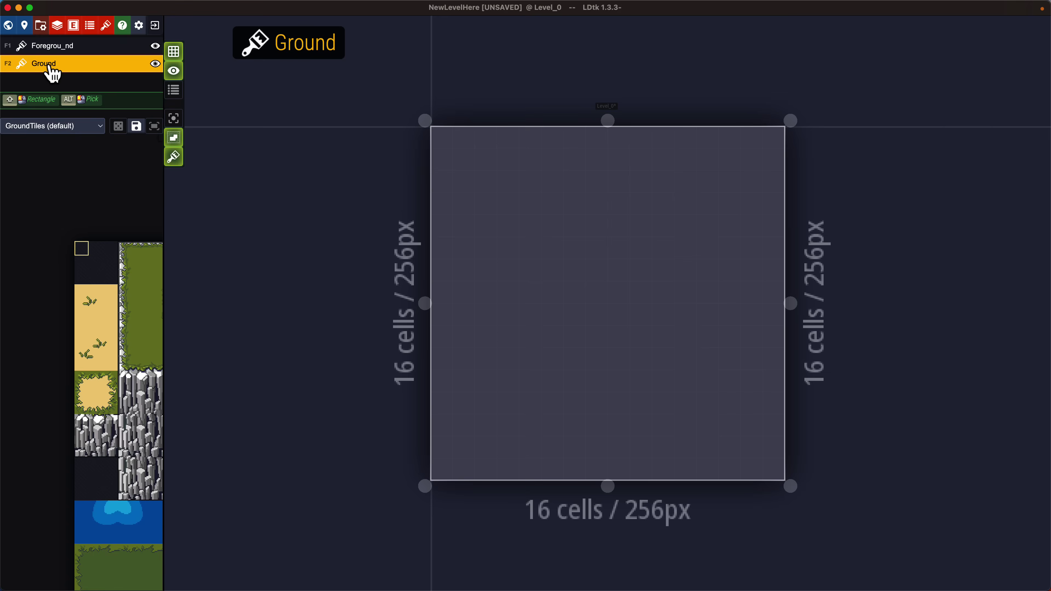
pyautogui.moveTo(103, 405)
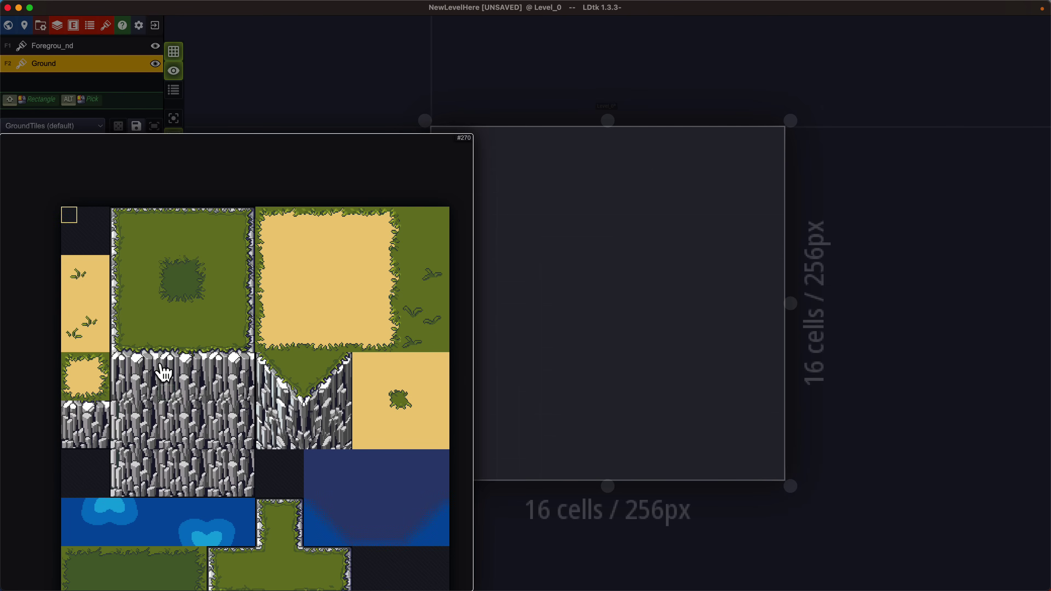
pyautogui.click(150, 232)
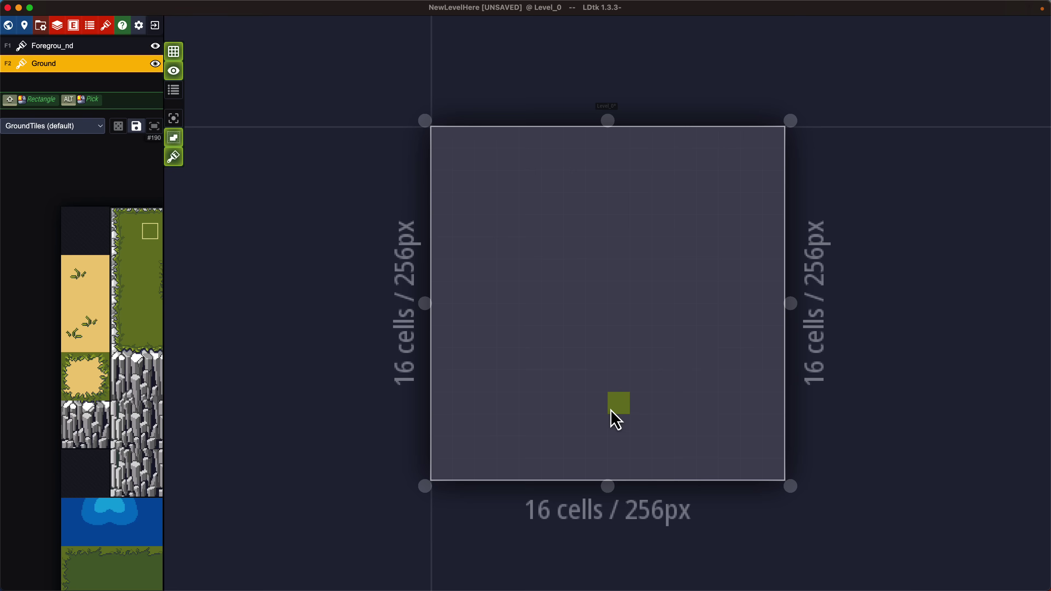
pyautogui.moveTo(685, 313)
pyautogui.mouseDown()
pyautogui.moveTo(686, 343)
pyautogui.moveTo(632, 313)
pyautogui.moveTo(631, 329)
pyautogui.moveTo(589, 289)
pyautogui.moveTo(626, 327)
pyautogui.moveTo(654, 335)
pyautogui.moveTo(652, 299)
pyautogui.moveTo(668, 324)
pyautogui.mouseUp()
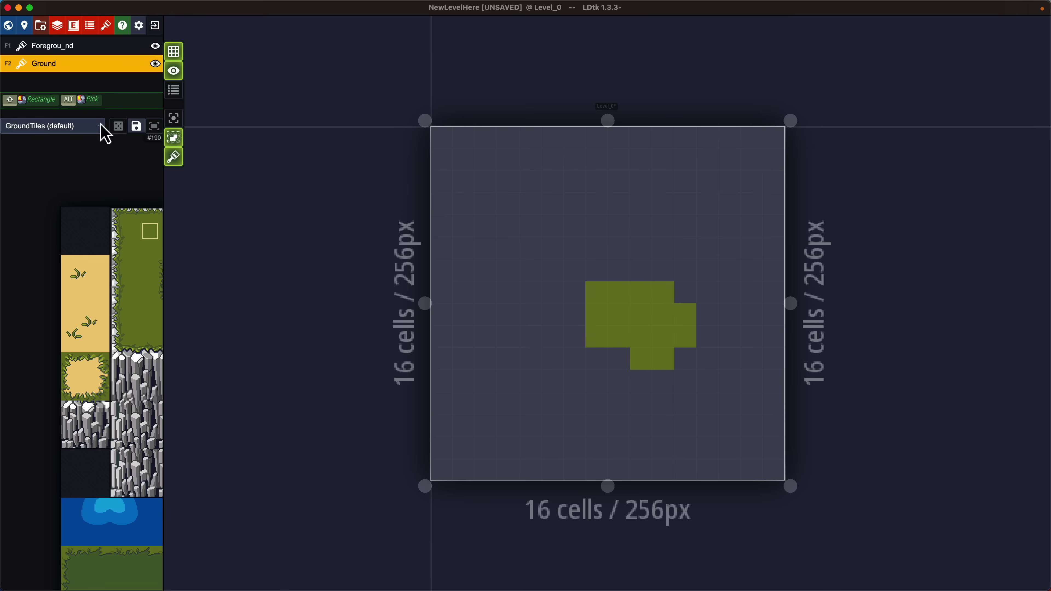
pyautogui.keyDown('shift'); pyautogui.moveTo(449, 146); pyautogui.dragTo(769, 471, button='right'); pyautogui.keyUp('shift')
pyautogui.keyDown('shift'); pyautogui.moveTo(772, 478); pyautogui.dragTo(772, 477); pyautogui.keyUp('shift')
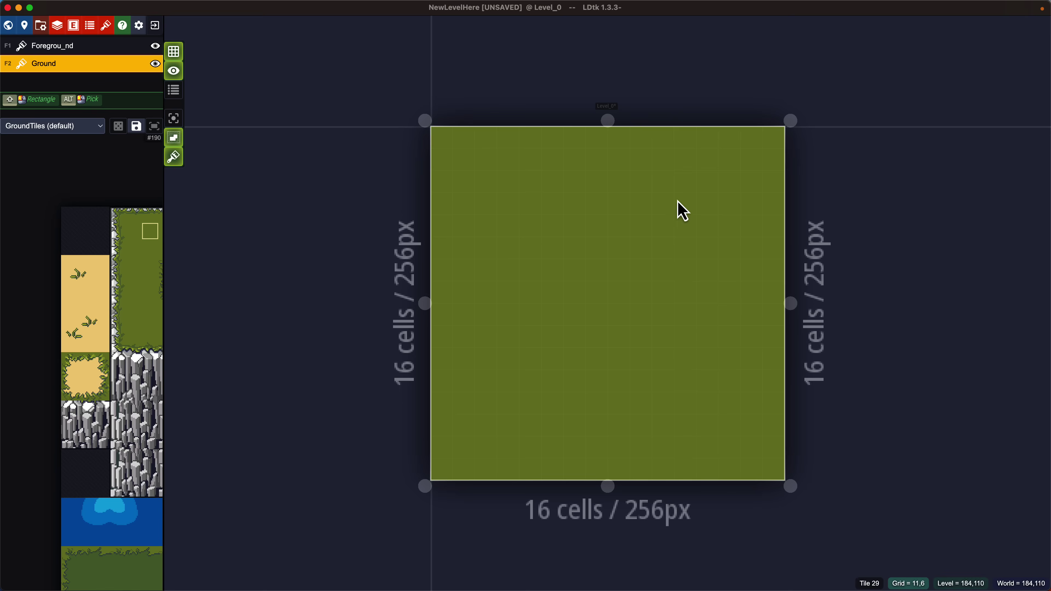
# - Scatter small sprout tiles at several spots across the grassy level
pyautogui.moveTo(123, 269)
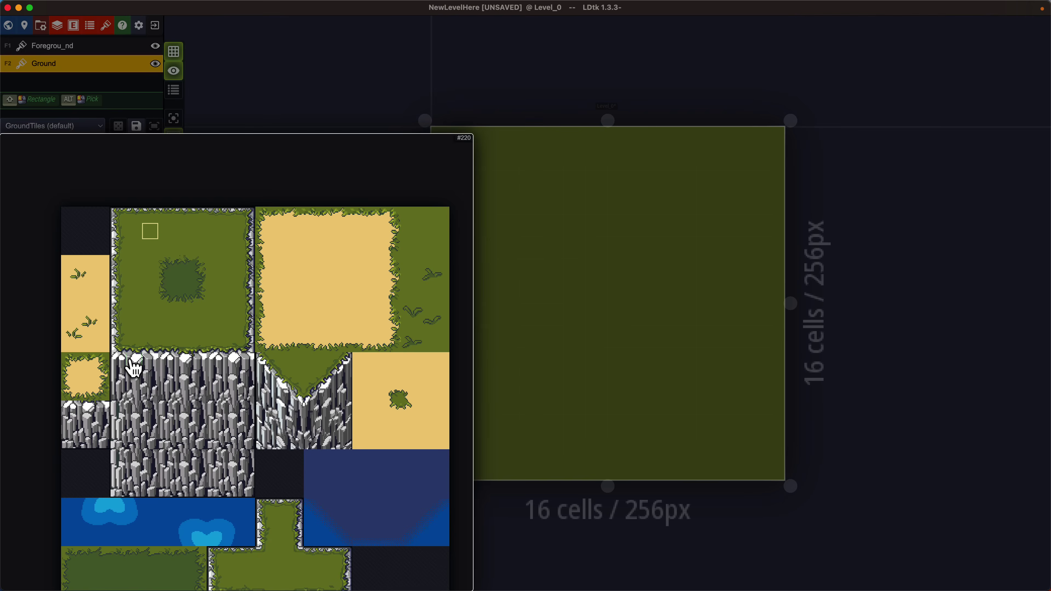
pyautogui.click(435, 287)
pyautogui.click(650, 310)
pyautogui.click(558, 230)
pyautogui.click(610, 228)
pyautogui.click(696, 209)
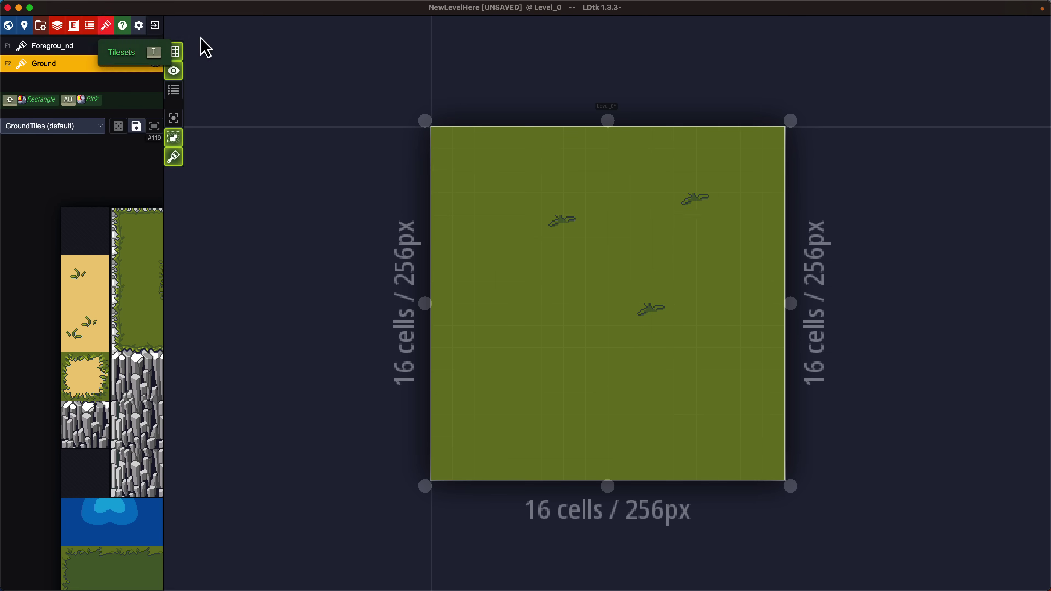
pyautogui.click(48, 46)
# - Stamp the thatched house roof tiles onto the Foreground layer
pyautogui.moveTo(112, 298)
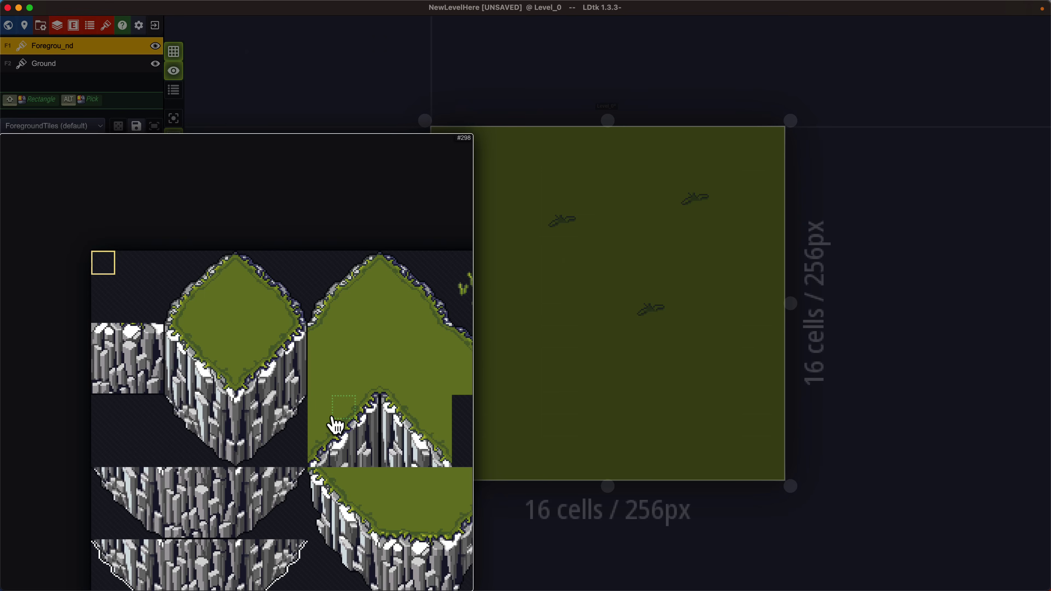
pyautogui.scroll(-5, 335, 424)
pyautogui.scroll(2, 336, 416)
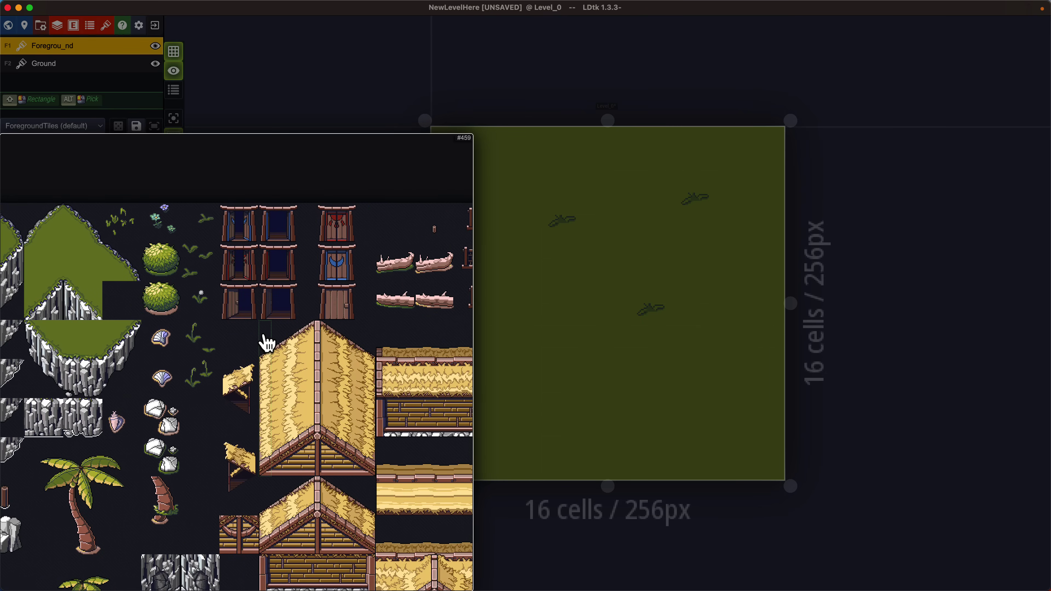
pyautogui.click(374, 346)
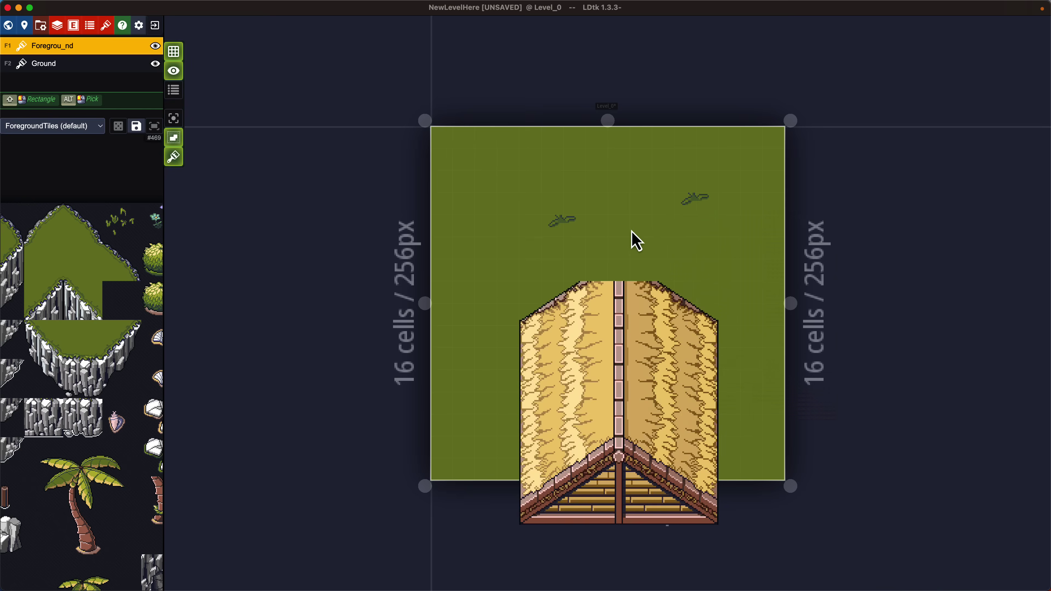
pyautogui.click(607, 170)
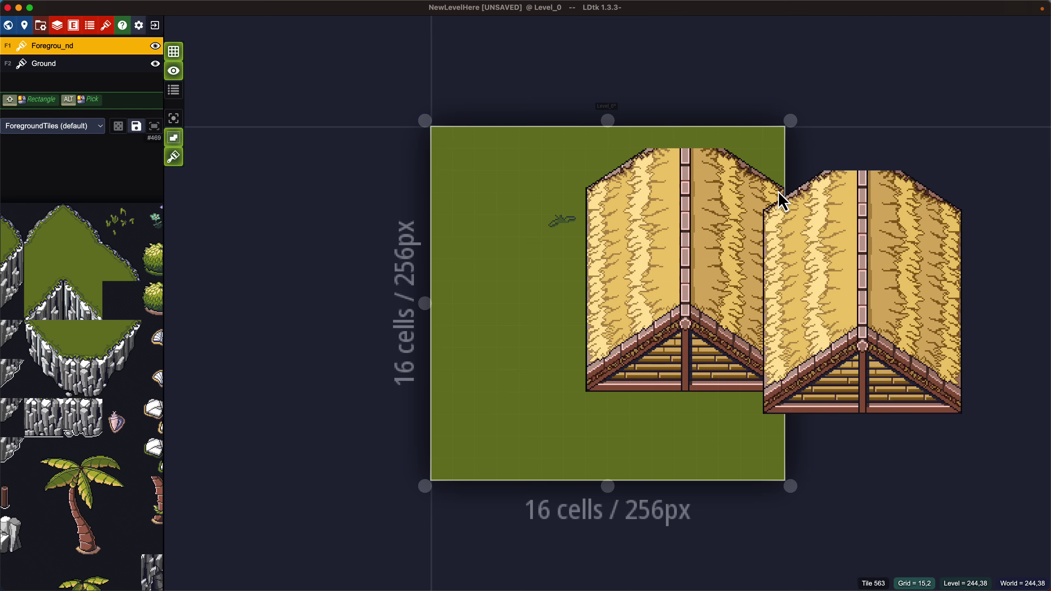
# - Enlarge Level_0 to 41×26 cells (656×416 px) and turn on single-layer mode
pyautogui.press('w')
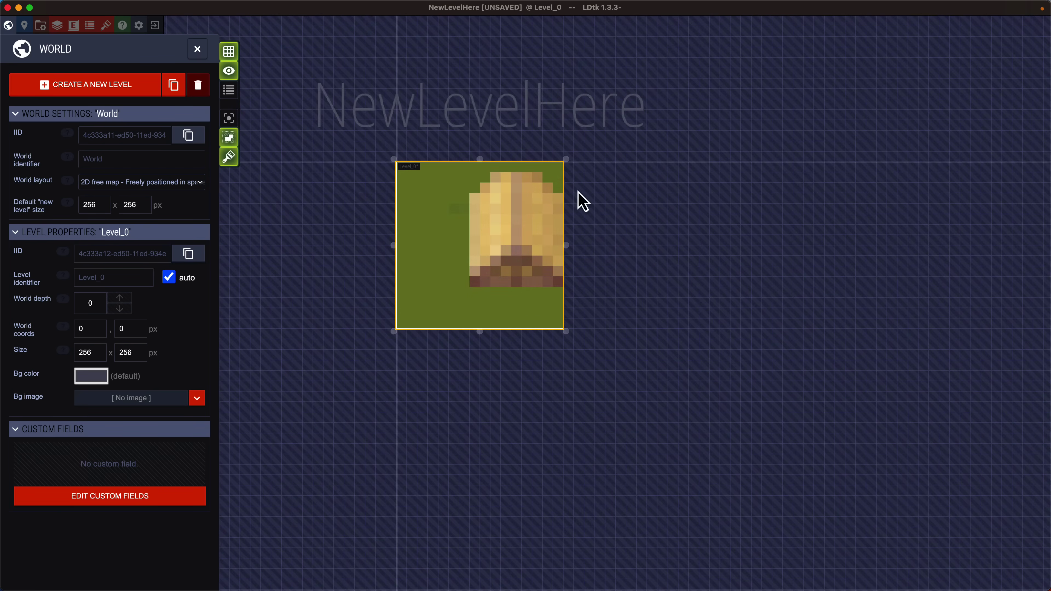
pyautogui.press('w')
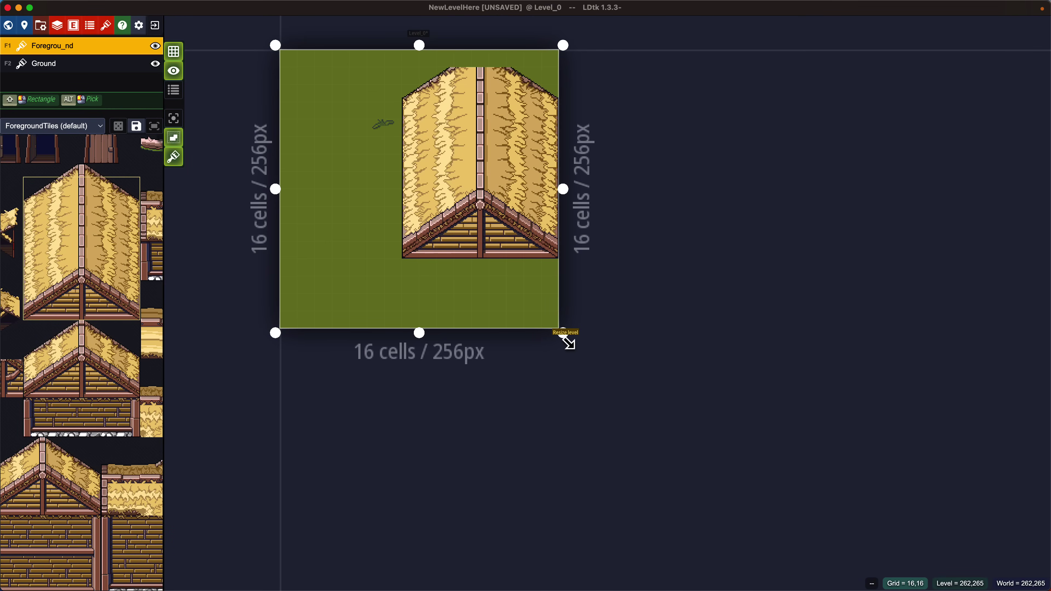
pyautogui.moveTo(569, 343); pyautogui.dragTo(584, 348)
pyautogui.moveTo(1045, 525); pyautogui.dragTo(973, 509)
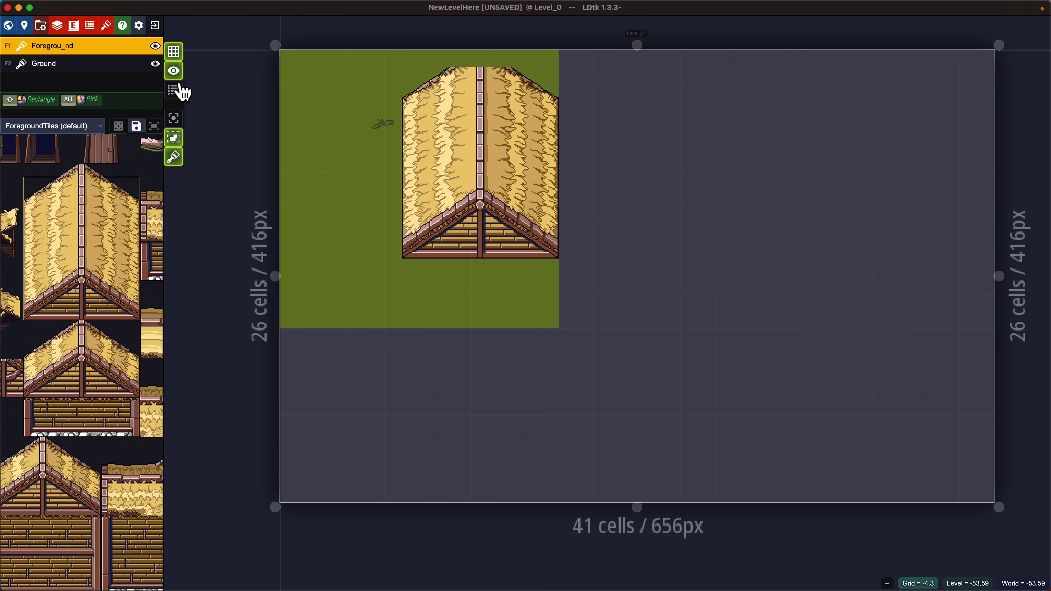
pyautogui.click(174, 120)
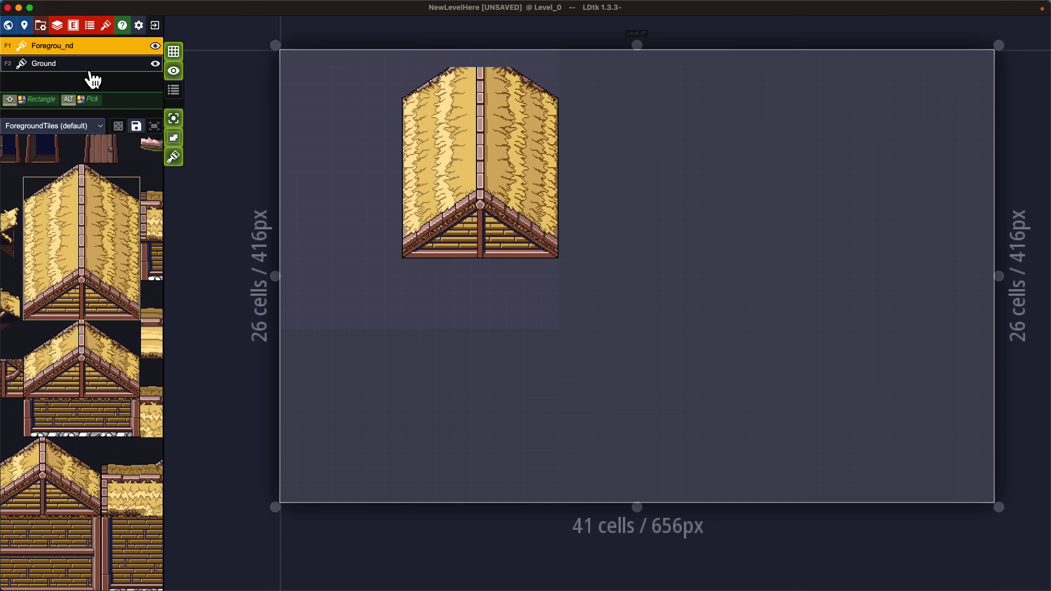
pyautogui.click(84, 64)
pyautogui.click(85, 49)
# - Cover the enlarged level's empty area with plain grass on Ground, then turn off single-layer mode
pyautogui.click(85, 65)
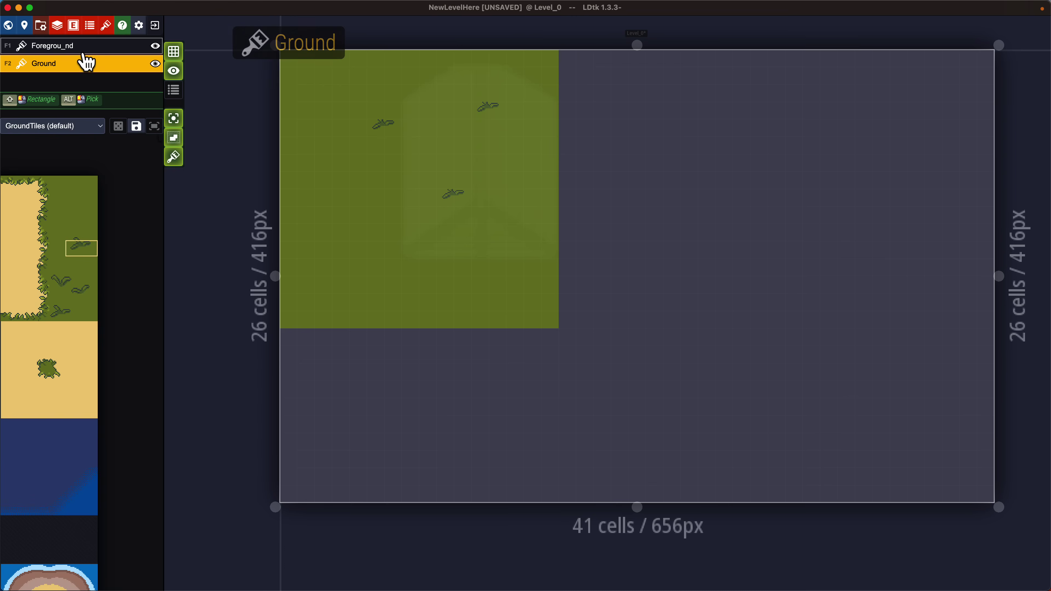
pyautogui.moveTo(54, 279)
pyautogui.click(75, 201)
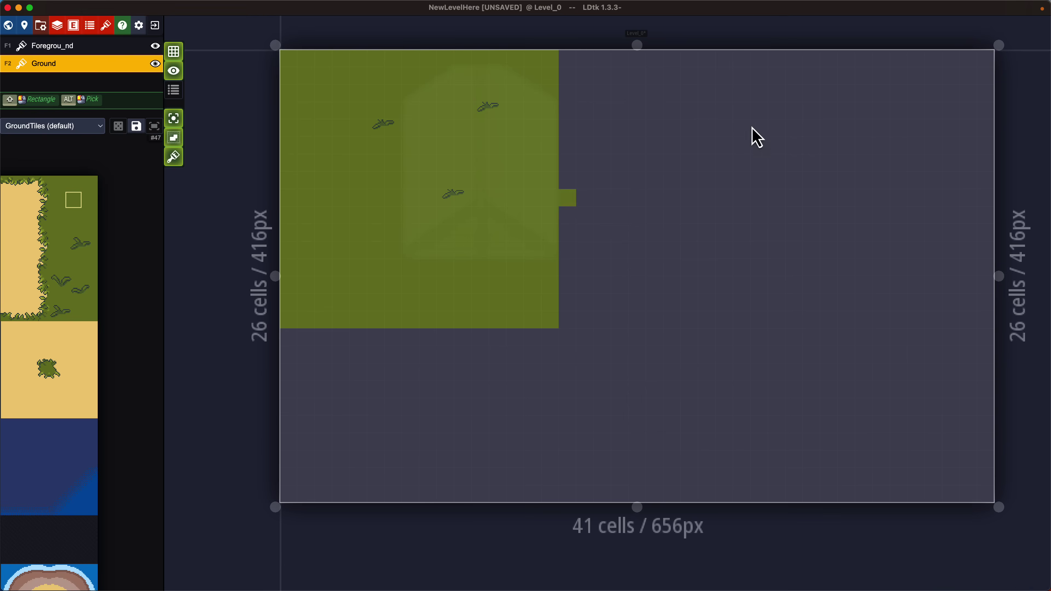
pyautogui.keyDown('shift'); pyautogui.moveTo(567, 66); pyautogui.dragTo(988, 501); pyautogui.keyUp('shift')
pyautogui.keyDown('shift'); pyautogui.moveTo(550, 346); pyautogui.dragTo(284, 493); pyautogui.keyUp('shift')
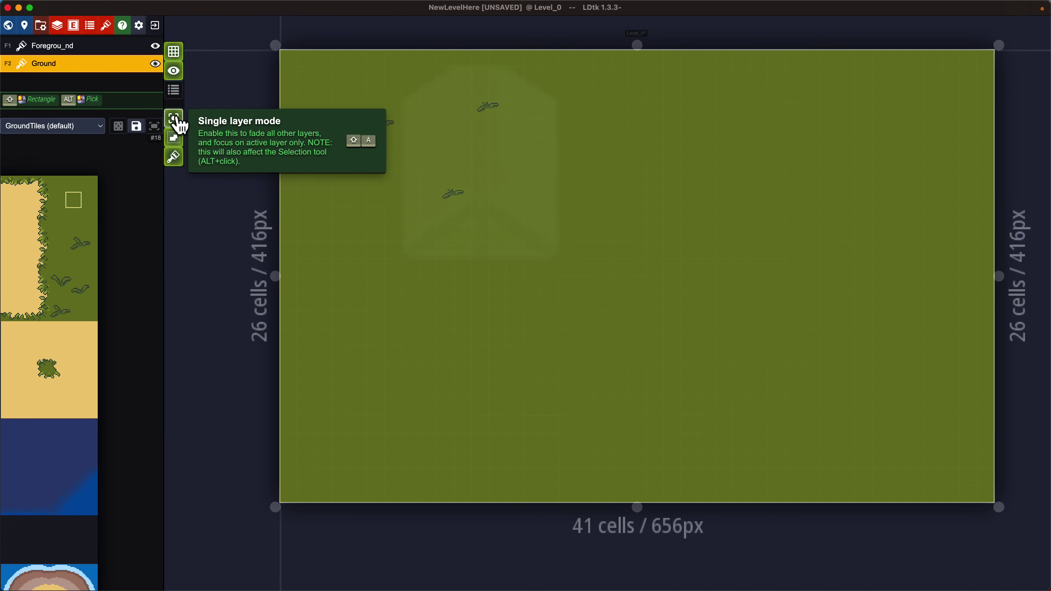
pyautogui.click(175, 119)
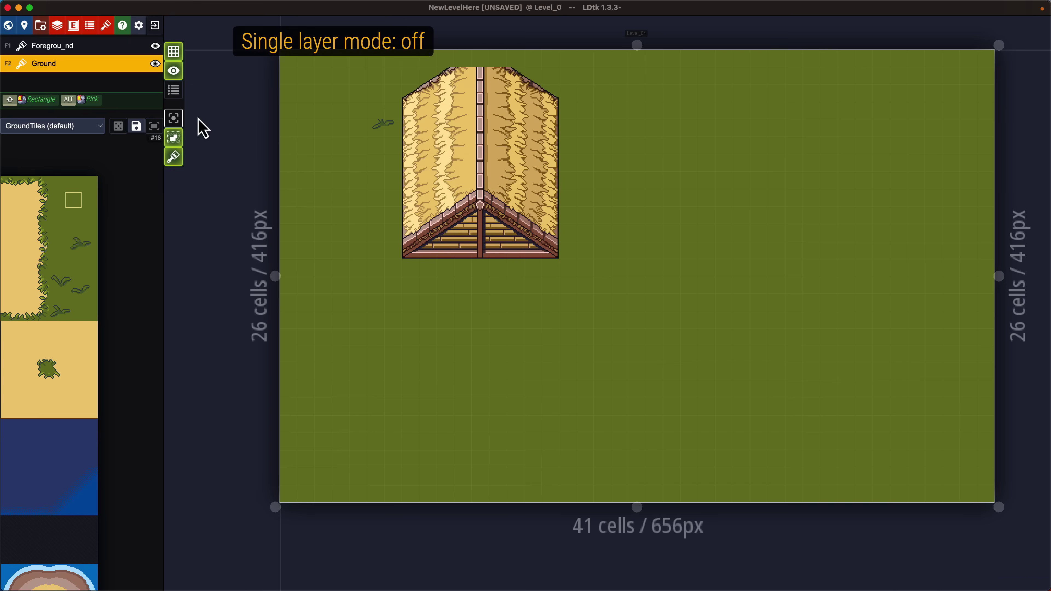
pyautogui.moveTo(130, 264)
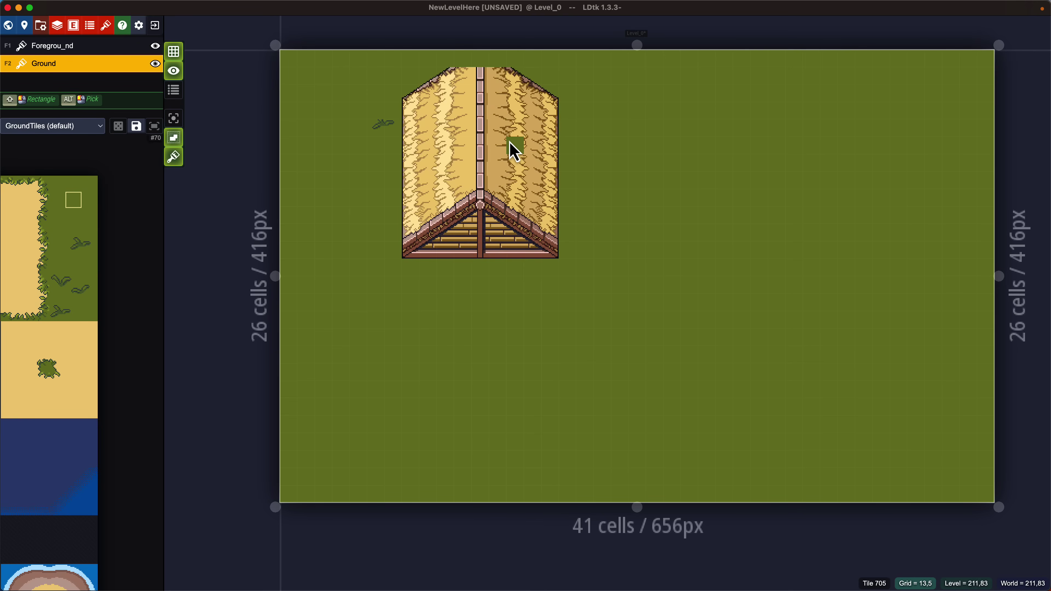
# - Paint the house's wooden plank tile on the Foreground layer to the right of the house
pyautogui.press('F1')
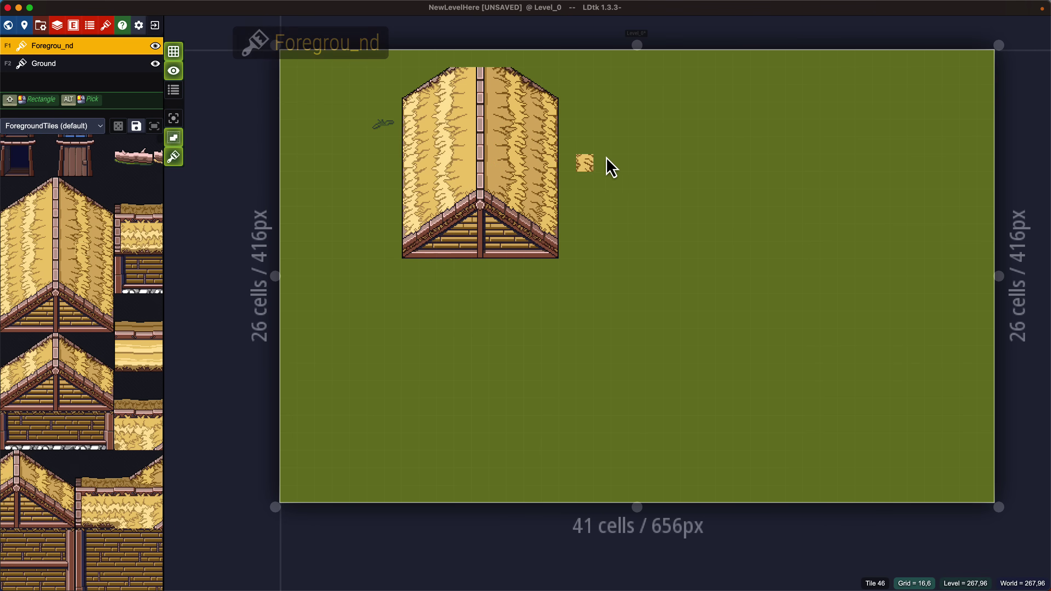
pyautogui.keyDown('alt'); pyautogui.click(488, 249); pyautogui.keyUp('alt')
pyautogui.moveTo(713, 204)
pyautogui.mouseDown()
pyautogui.moveTo(795, 210)
pyautogui.moveTo(771, 228)
pyautogui.moveTo(734, 207)
pyautogui.moveTo(715, 234)
pyautogui.moveTo(760, 227)
pyautogui.mouseUp()
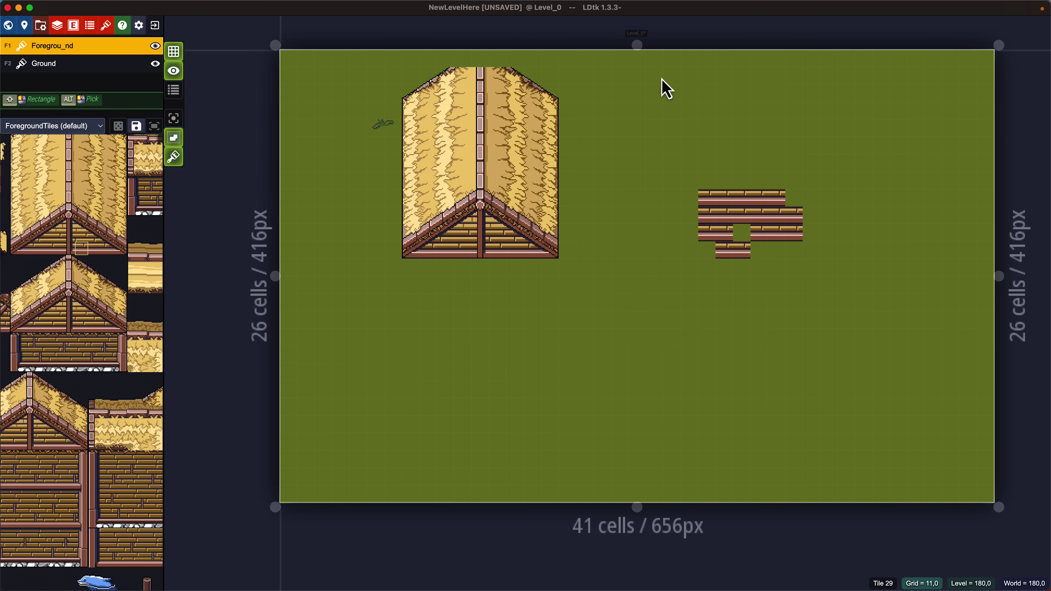
pyautogui.click(73, 25)
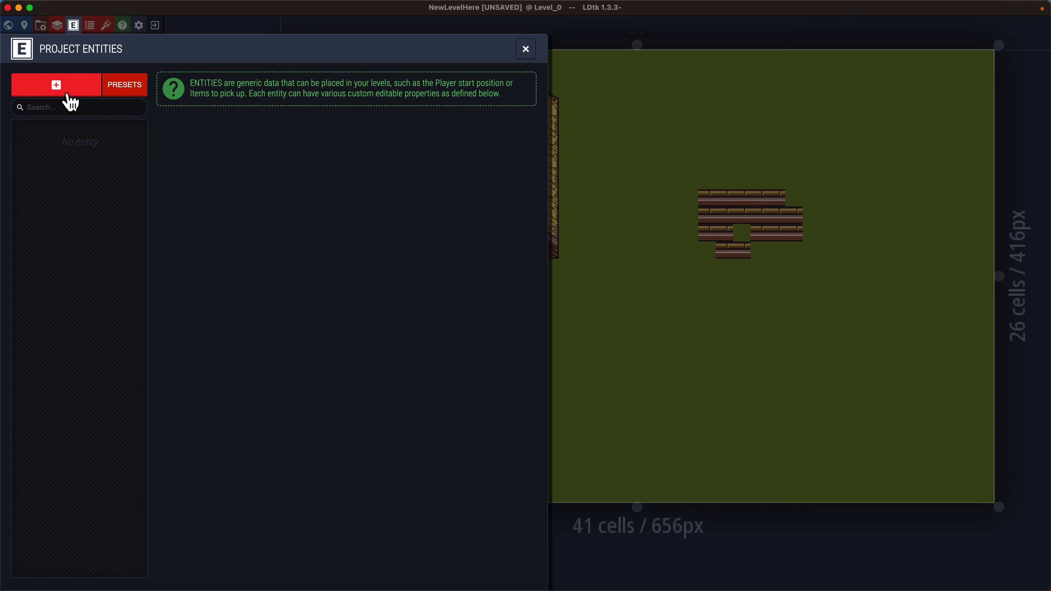
# - Create an Integer Grid layer named GroundAutoLayer
pyautogui.click(89, 25)
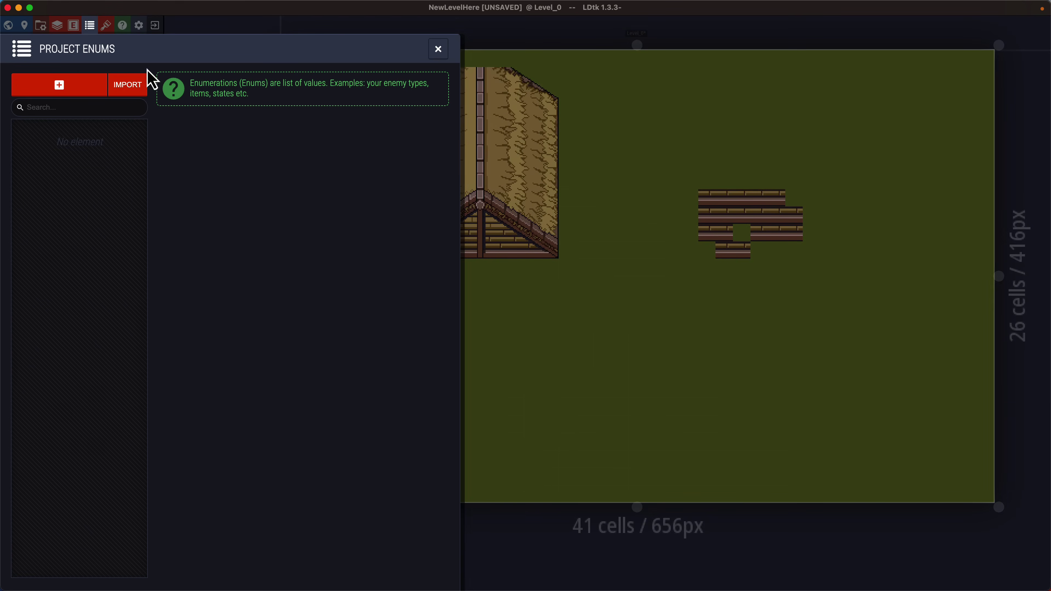
pyautogui.click(62, 28)
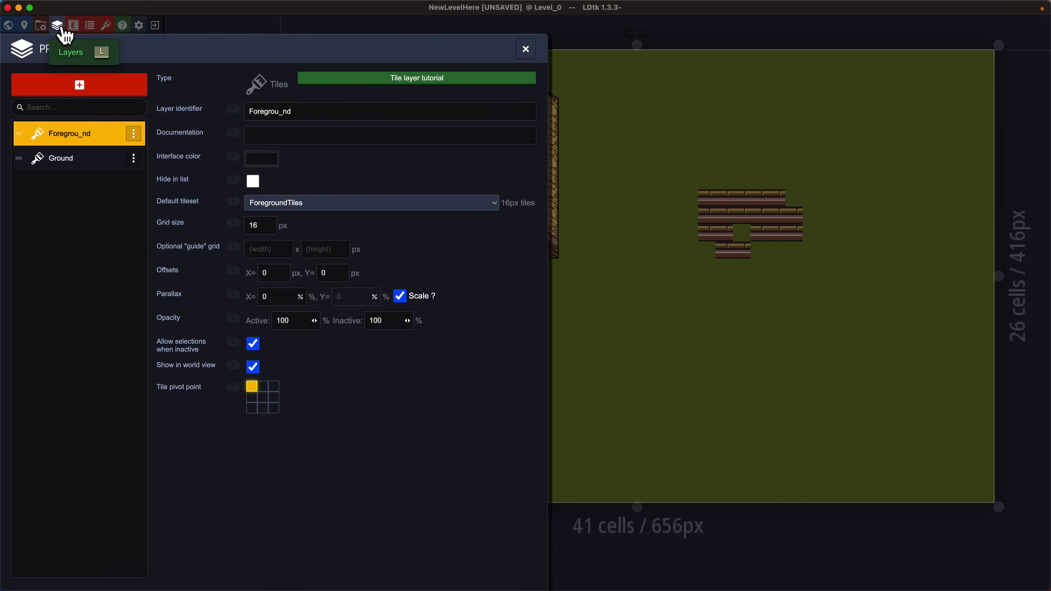
pyautogui.click(77, 87)
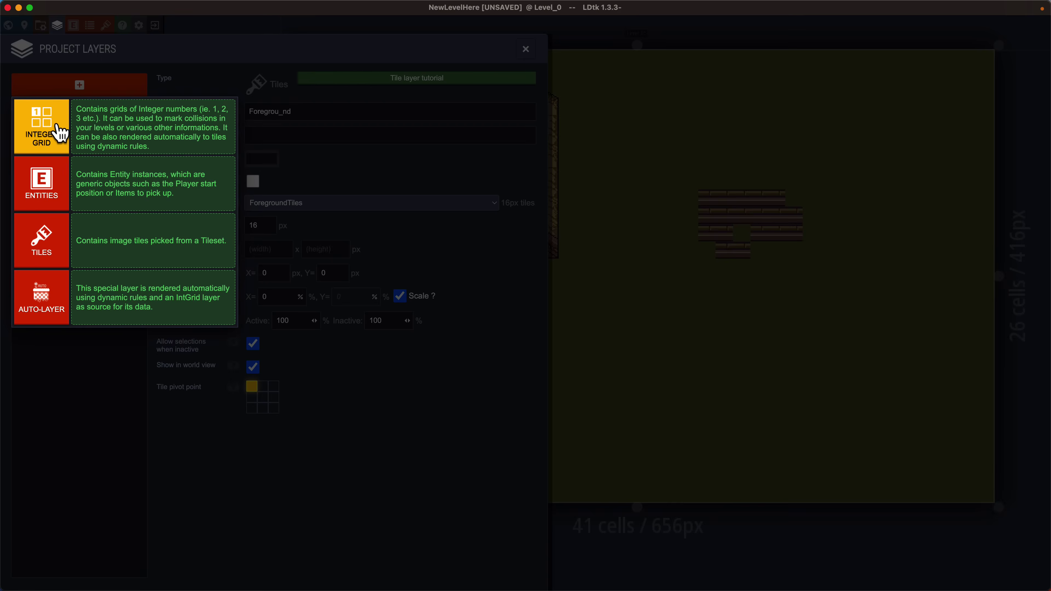
pyautogui.click(61, 133)
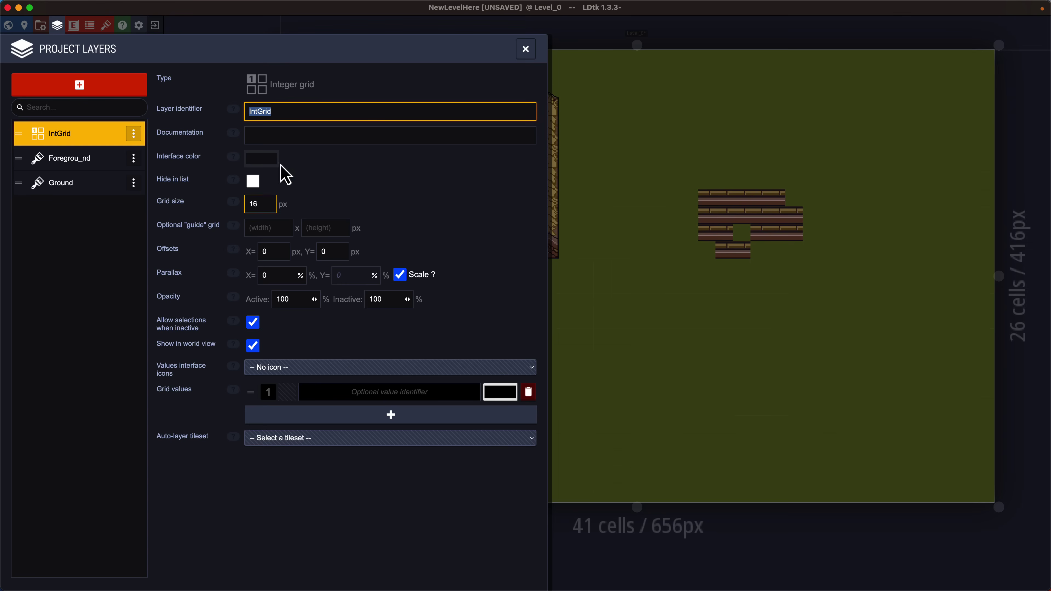
pyautogui.write('GroundAutoLayer')
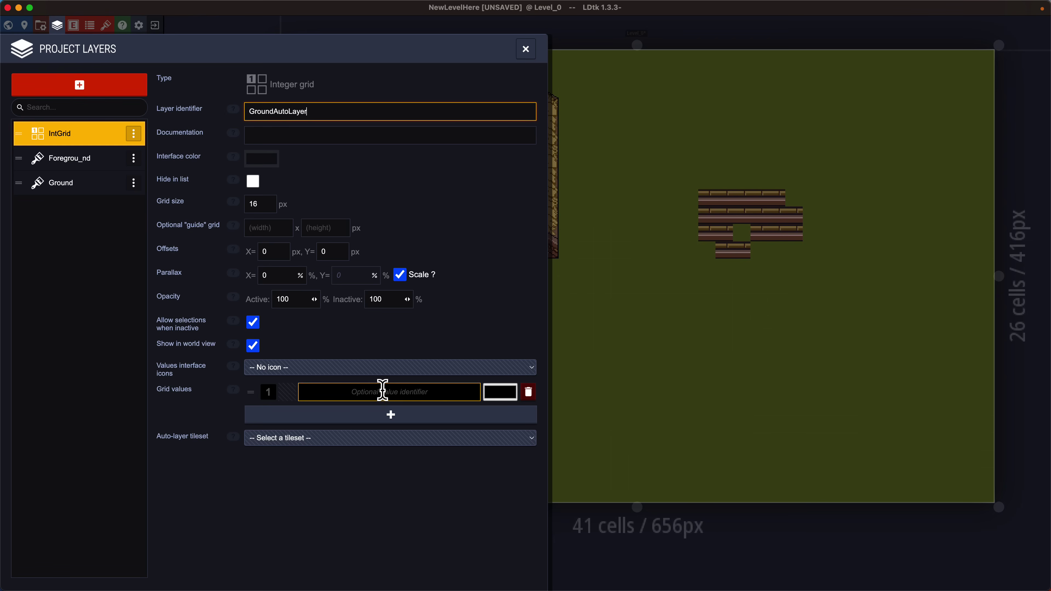
pyautogui.press('Return')
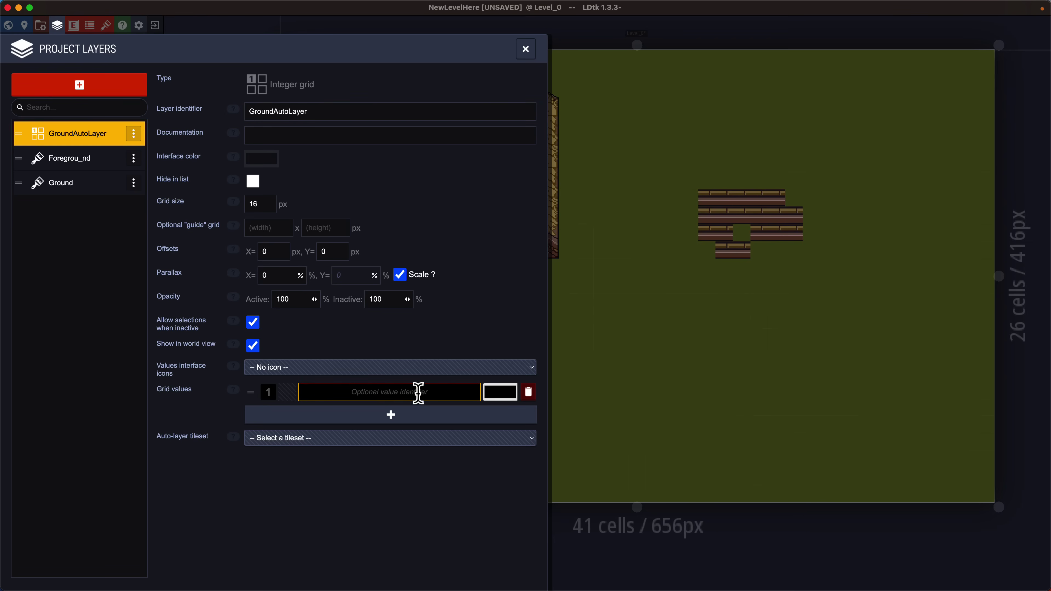
# - Give GroundAutoLayer two grid values: Ground and a blue Sky
pyautogui.click(420, 391)
pyautogui.write('Ground')
pyautogui.press('Return')
pyautogui.click(388, 415)
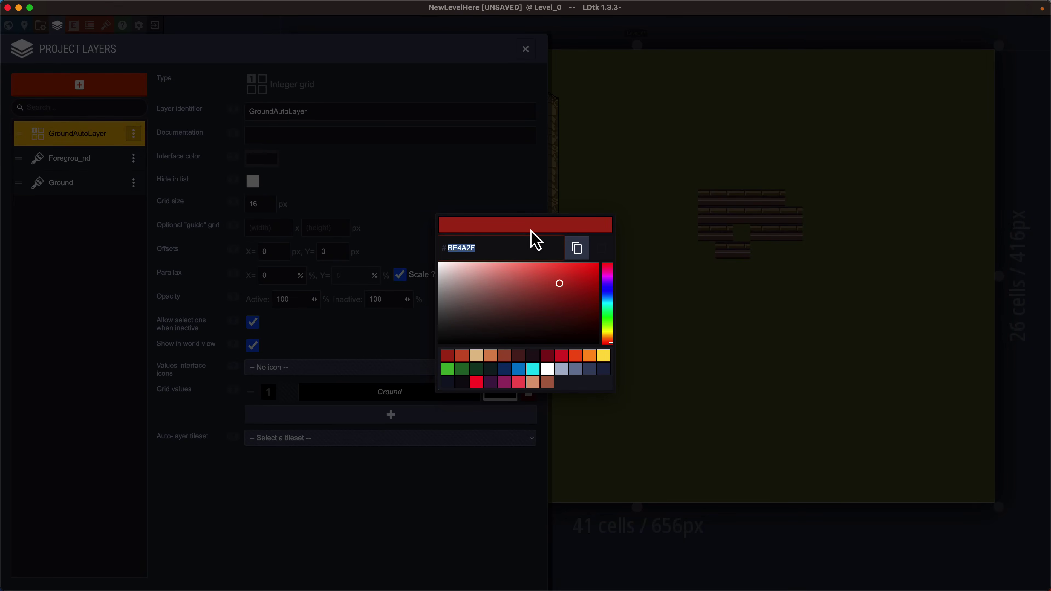
pyautogui.click(607, 294)
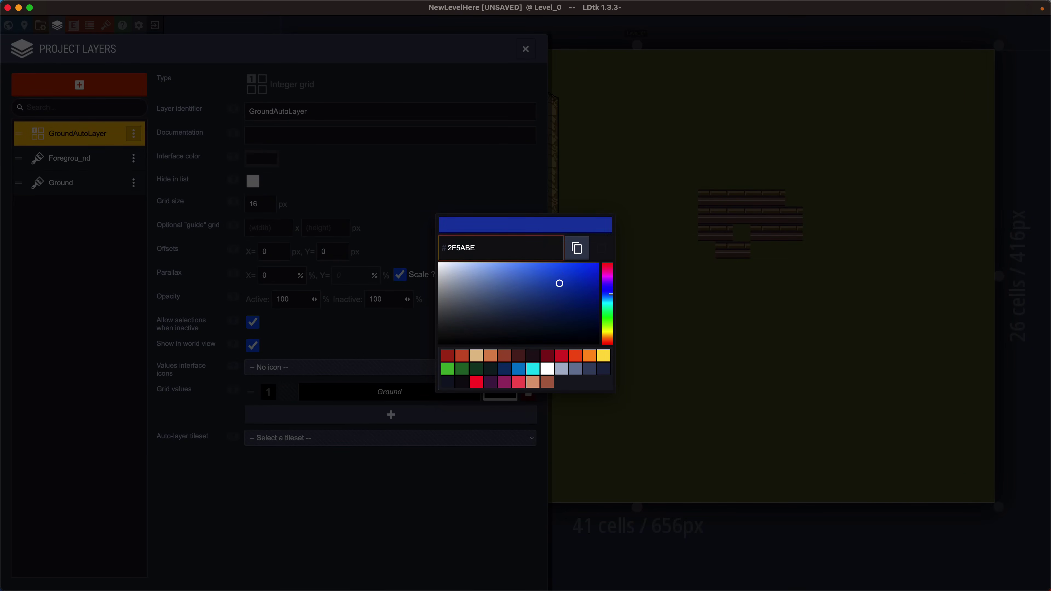
pyautogui.press('Return')
pyautogui.click(403, 412)
pyautogui.write('Sky')
pyautogui.press('Return')
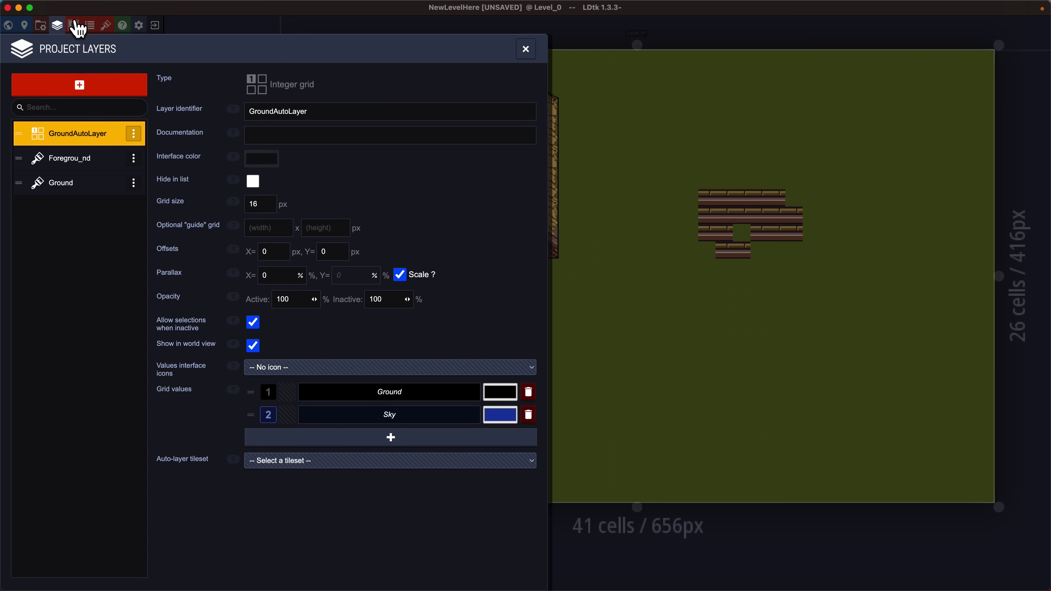
pyautogui.click(58, 26)
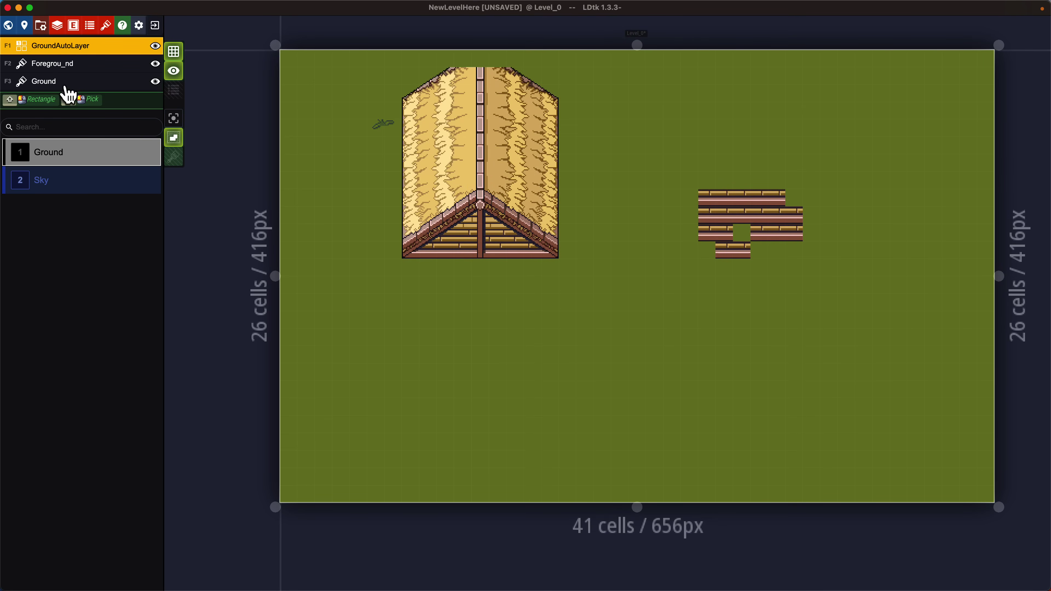
pyautogui.click(57, 26)
# - Add an auto-layer sourced from GroundAutoLayer using GroundTiles, and open its rules editor
pyautogui.click(78, 92)
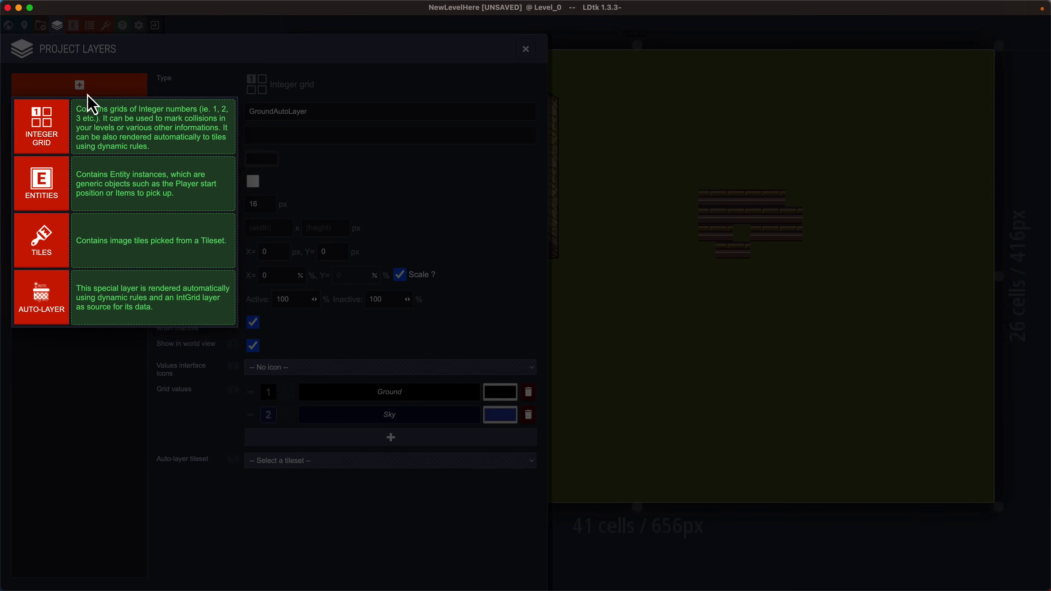
pyautogui.click(41, 297)
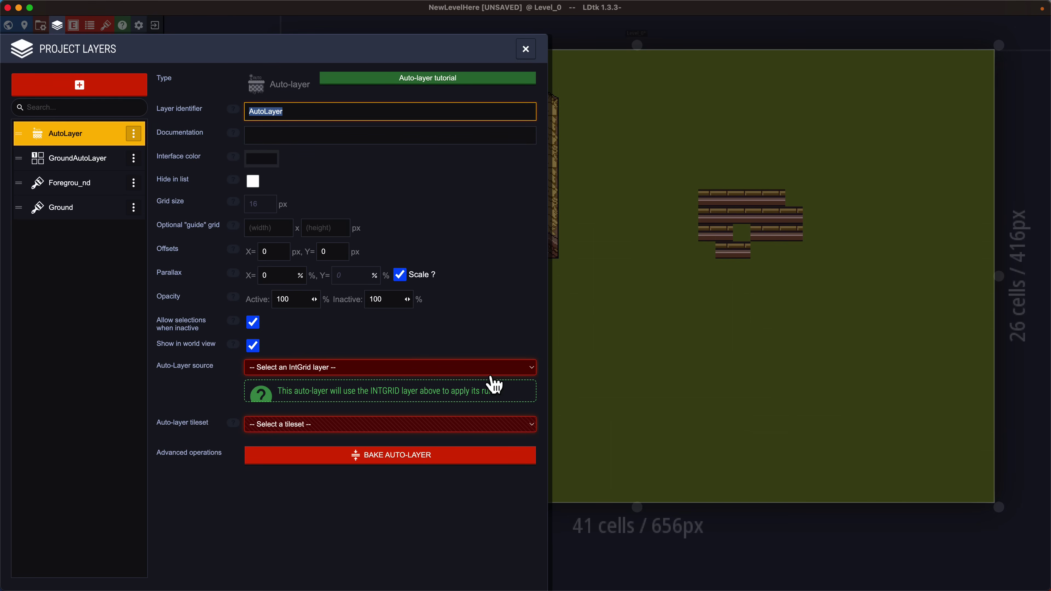
pyautogui.click(533, 368)
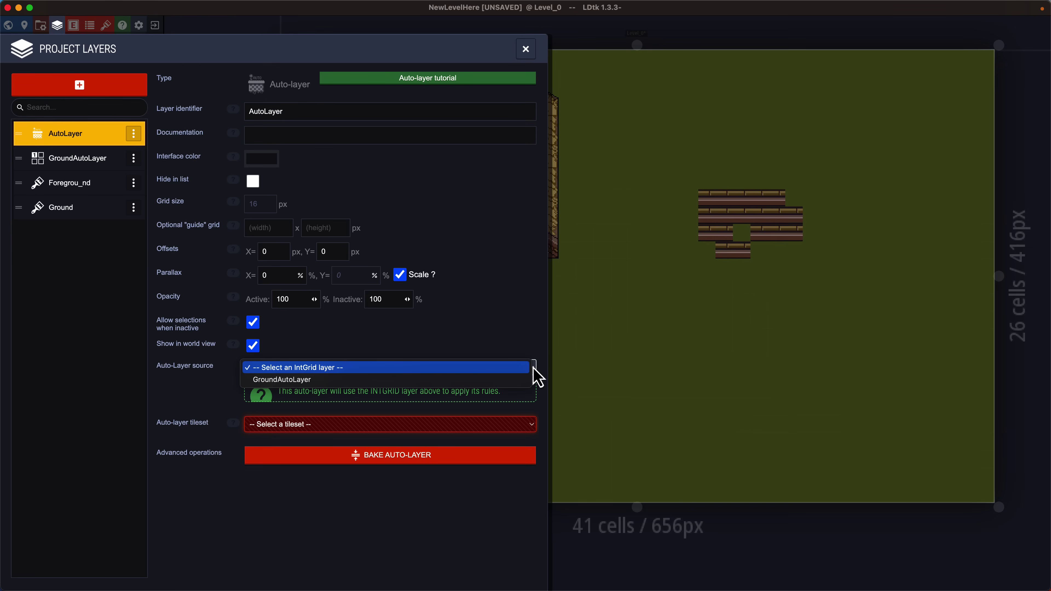
pyautogui.click(279, 380)
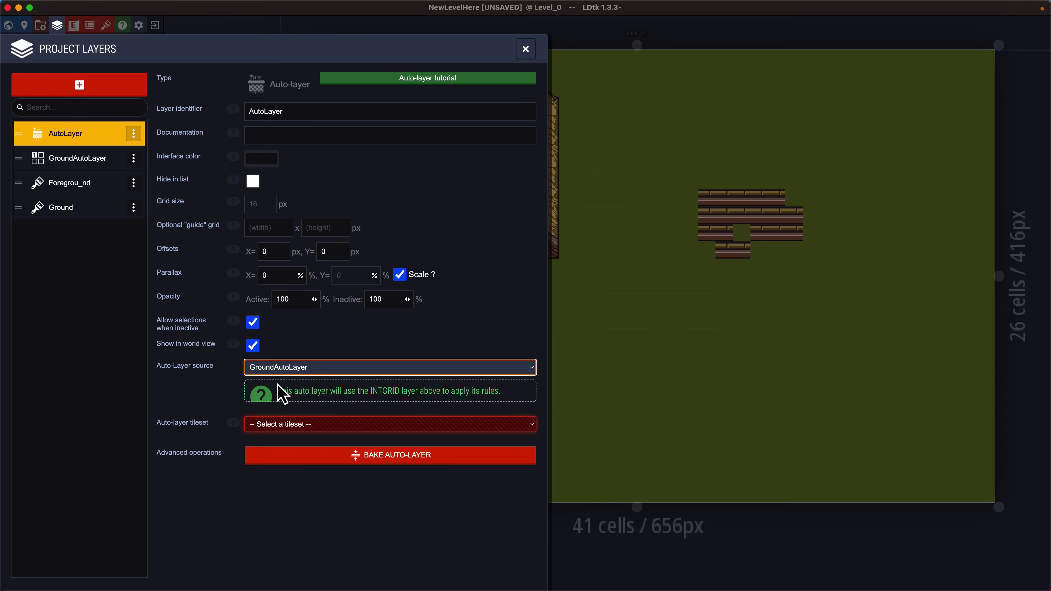
pyautogui.click(319, 426)
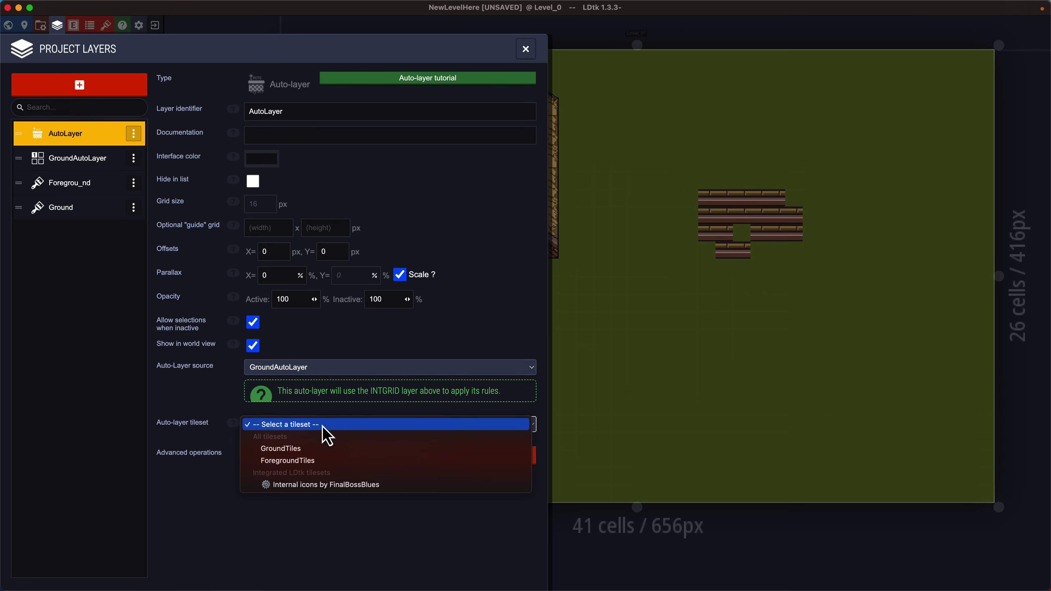
pyautogui.click(290, 448)
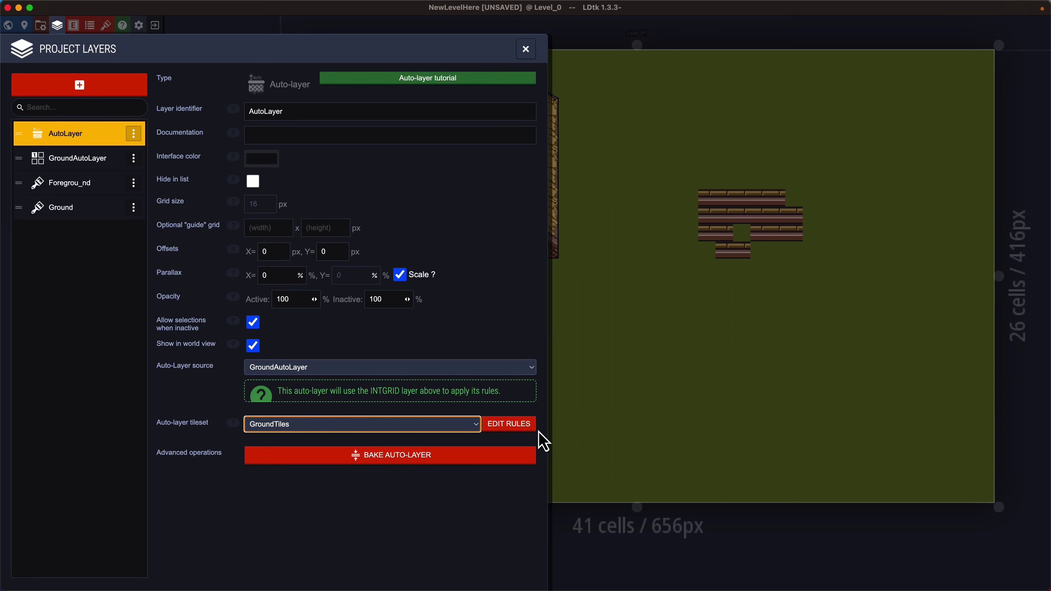
pyautogui.click(509, 424)
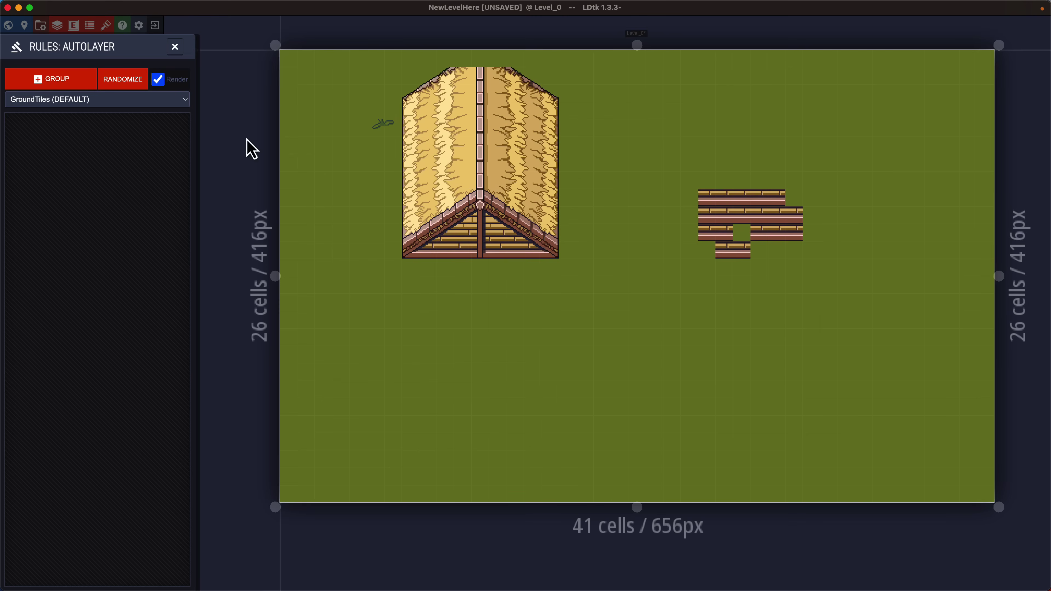
pyautogui.click(60, 82)
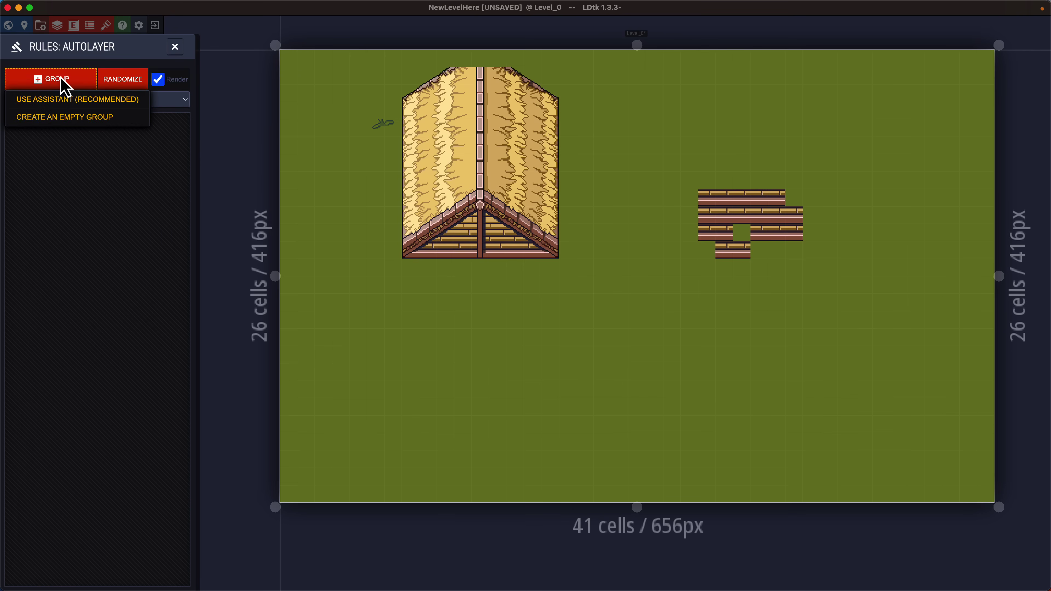
pyautogui.click(61, 101)
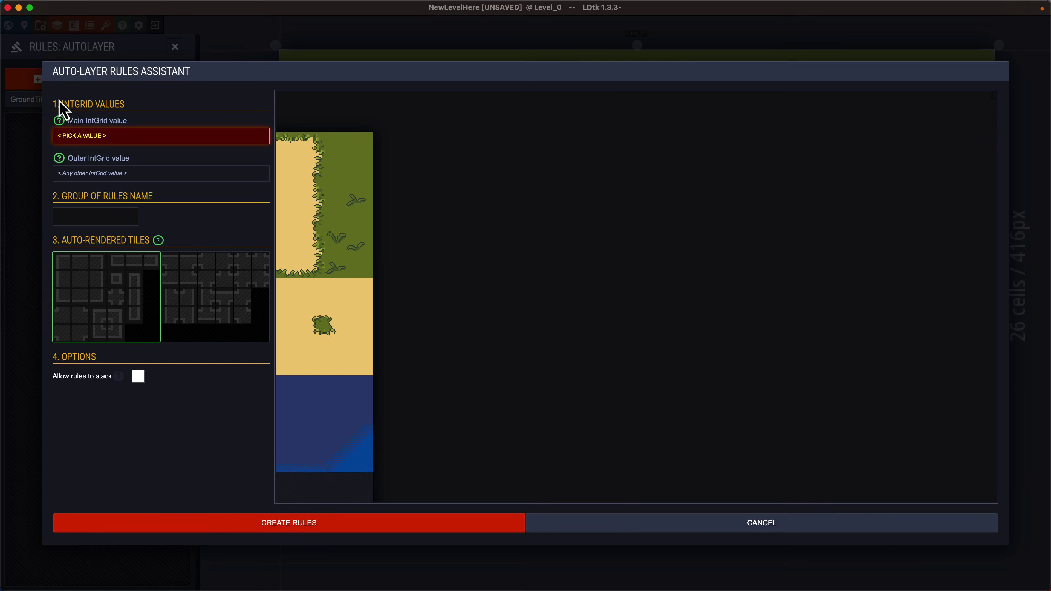
pyautogui.click(113, 136)
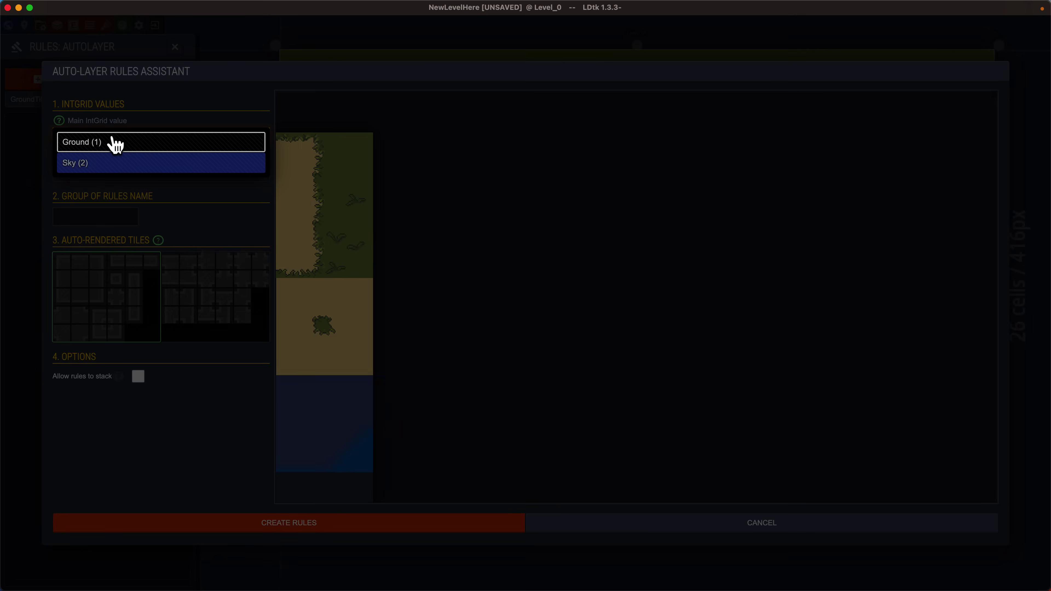
pyautogui.click(107, 142)
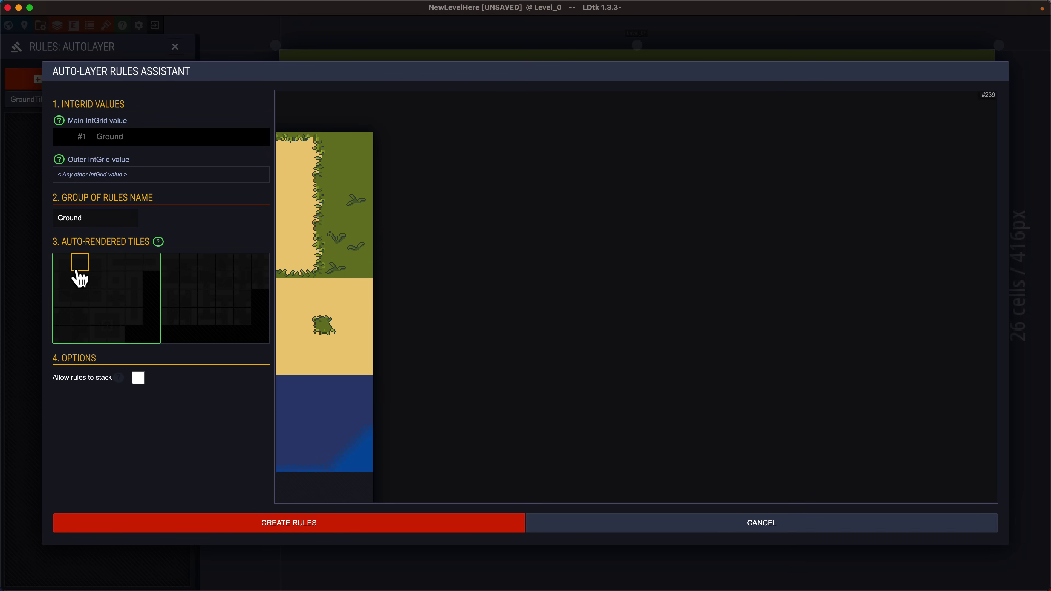
pyautogui.moveTo(425, 324); pyautogui.dragTo(854, 308)
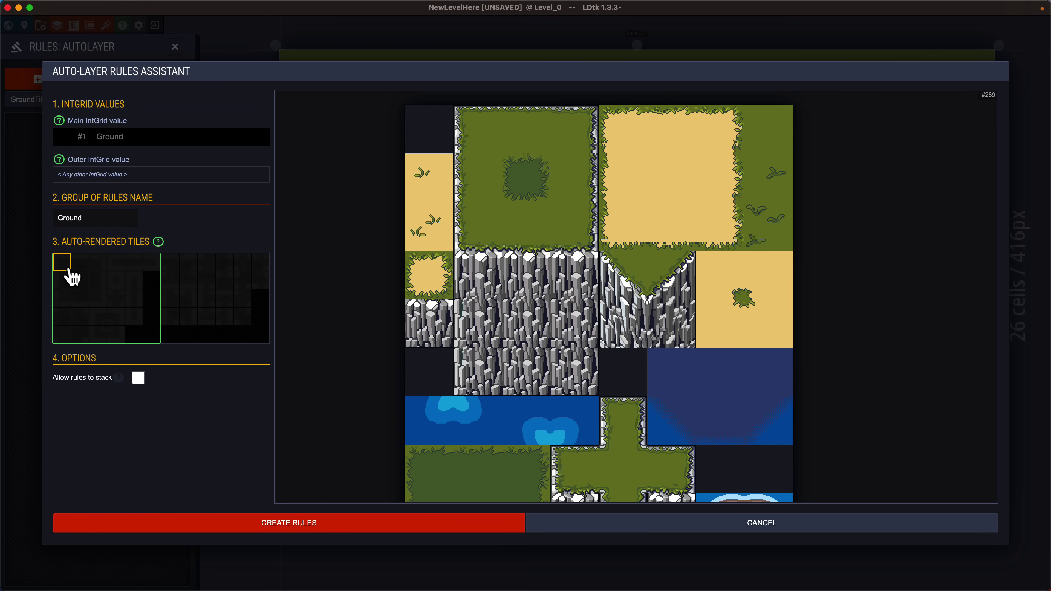
pyautogui.click(460, 117)
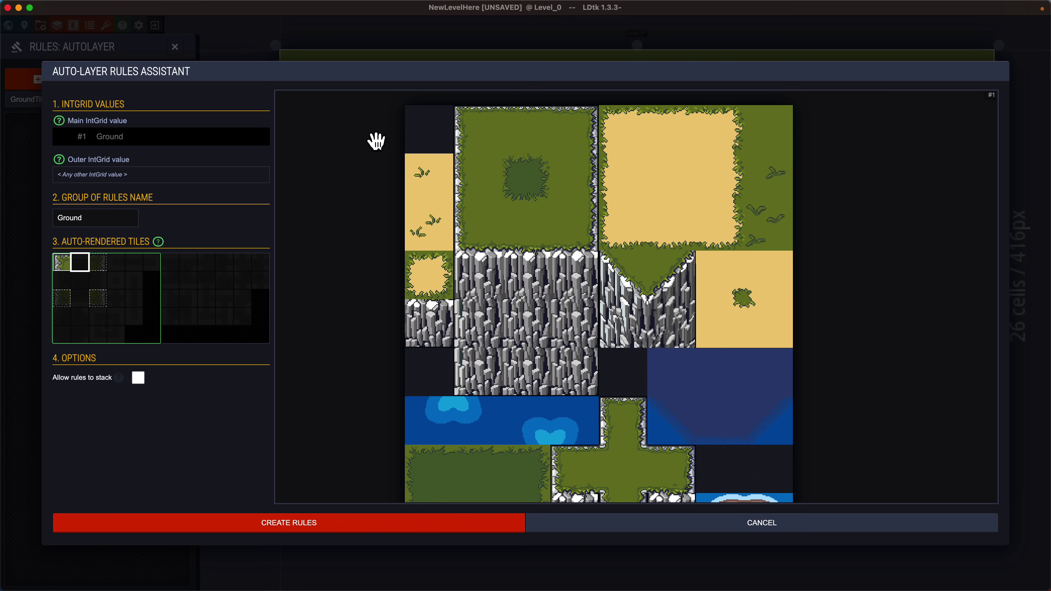
pyautogui.click(477, 117)
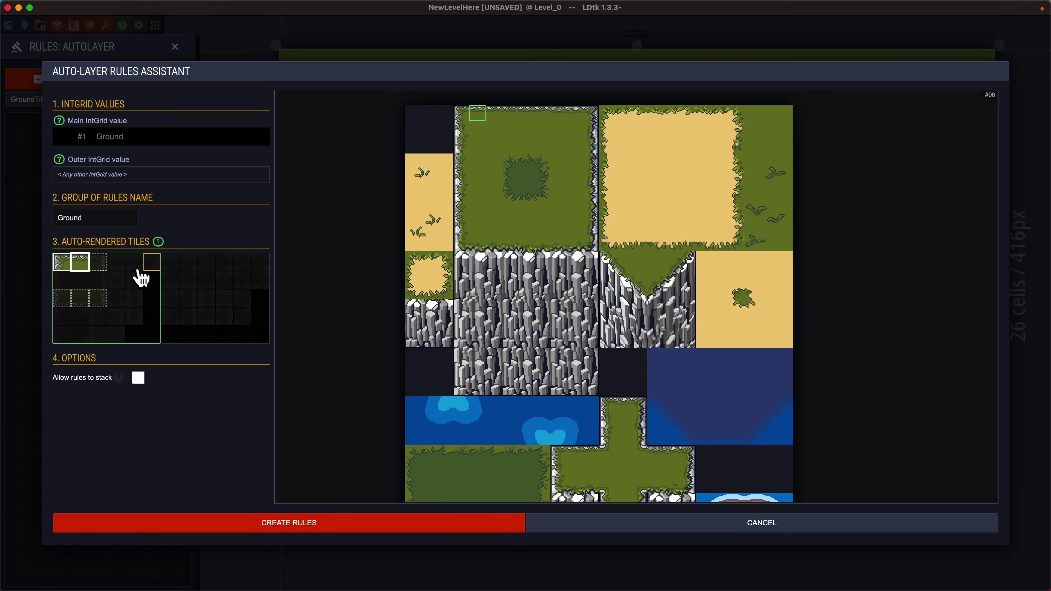
pyautogui.click(63, 281)
pyautogui.click(461, 163)
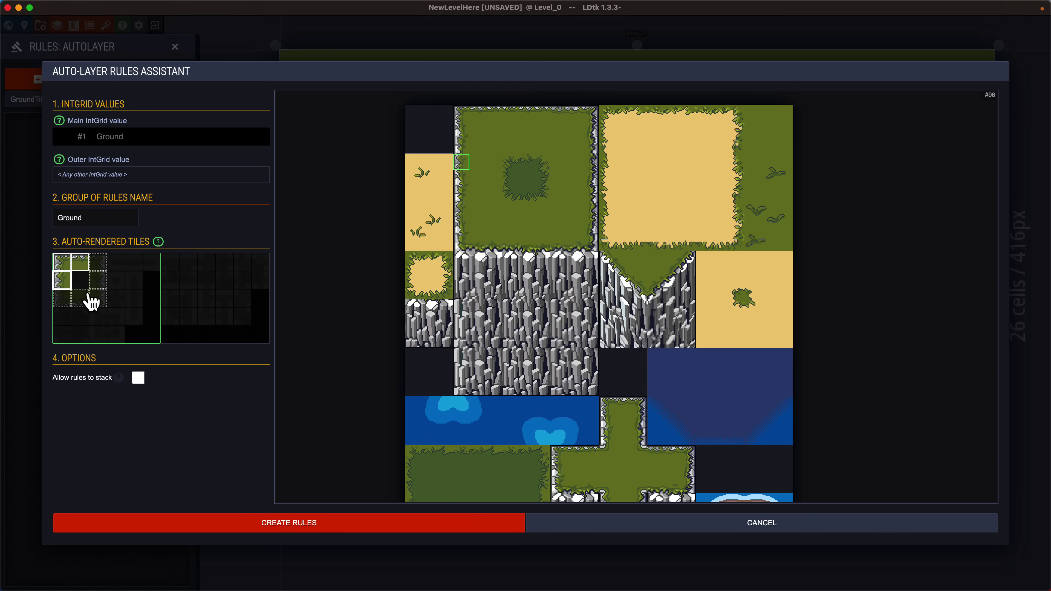
pyautogui.scroll(-1, 552, 318)
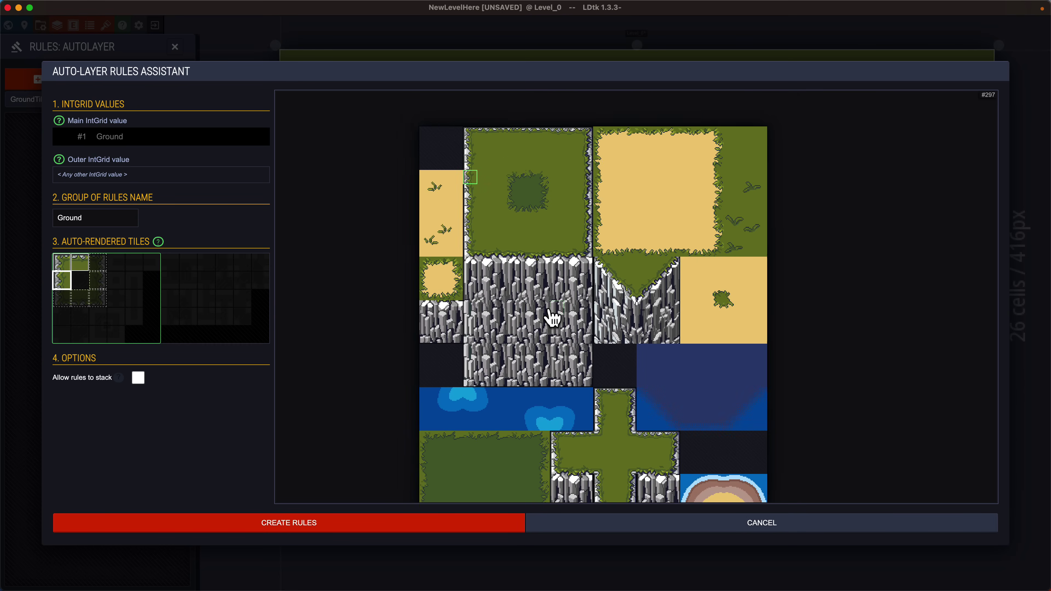
pyautogui.scroll(-3, 617, 387)
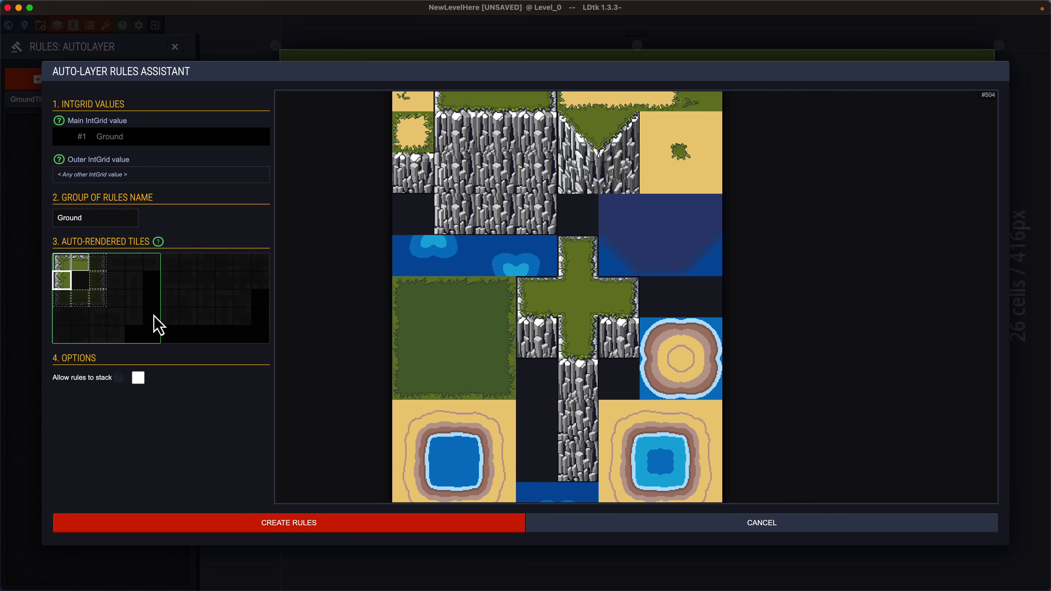
pyautogui.click(767, 523)
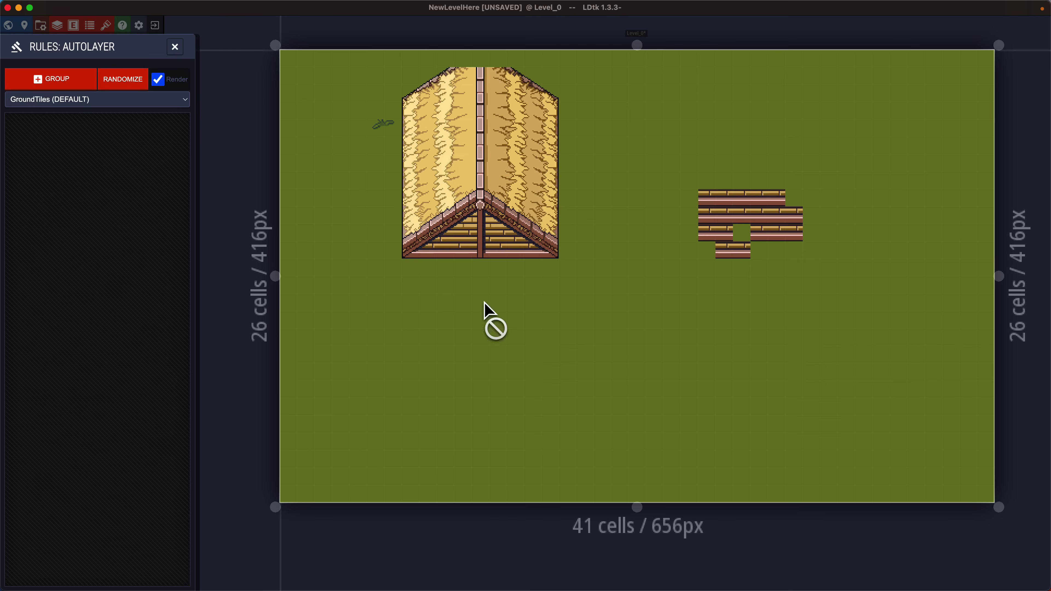
# - Exit NewLevelHere discarding its changes, then load the AutoLayers 5 Advanced example
pyautogui.click(155, 26)
pyautogui.click(208, 78)
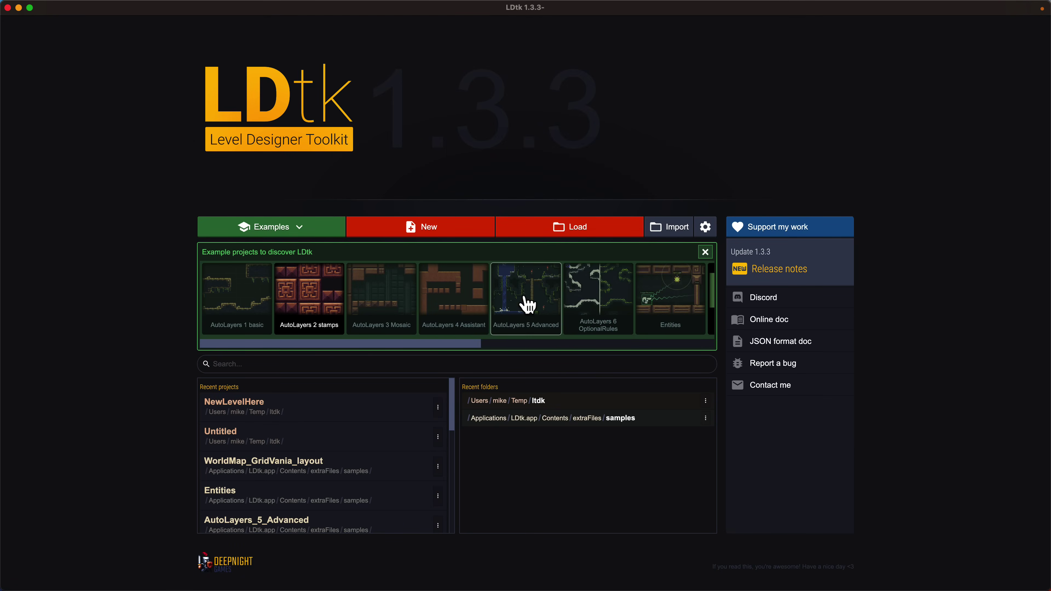
pyautogui.click(526, 300)
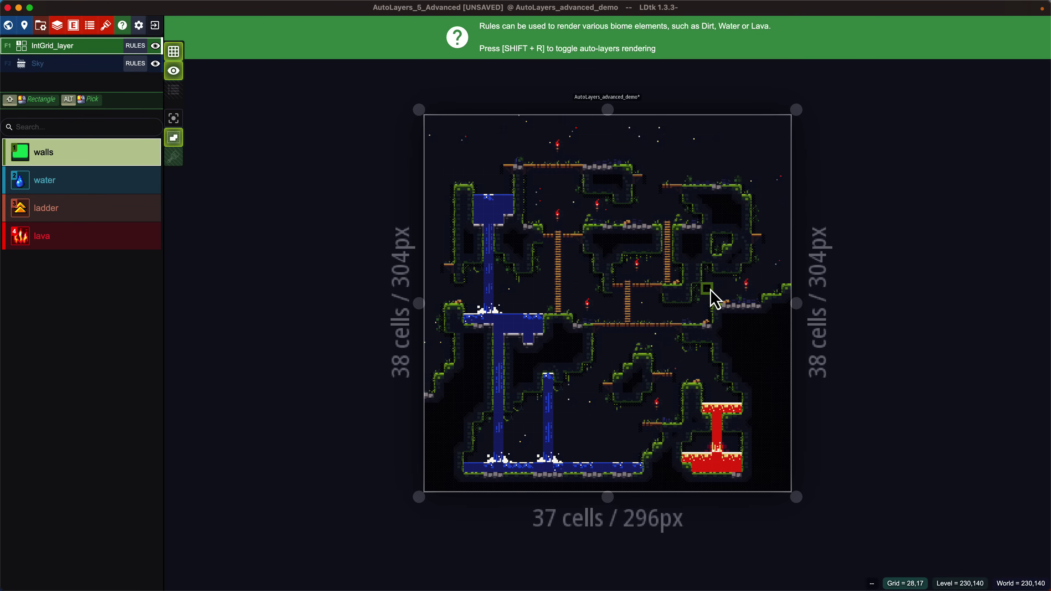
# - Paint a ladder down from the upper platform in the upper caves
pyautogui.scroll(5, 786, 314)
pyautogui.moveTo(802, 364); pyautogui.dragTo(802, 228, button='middle')
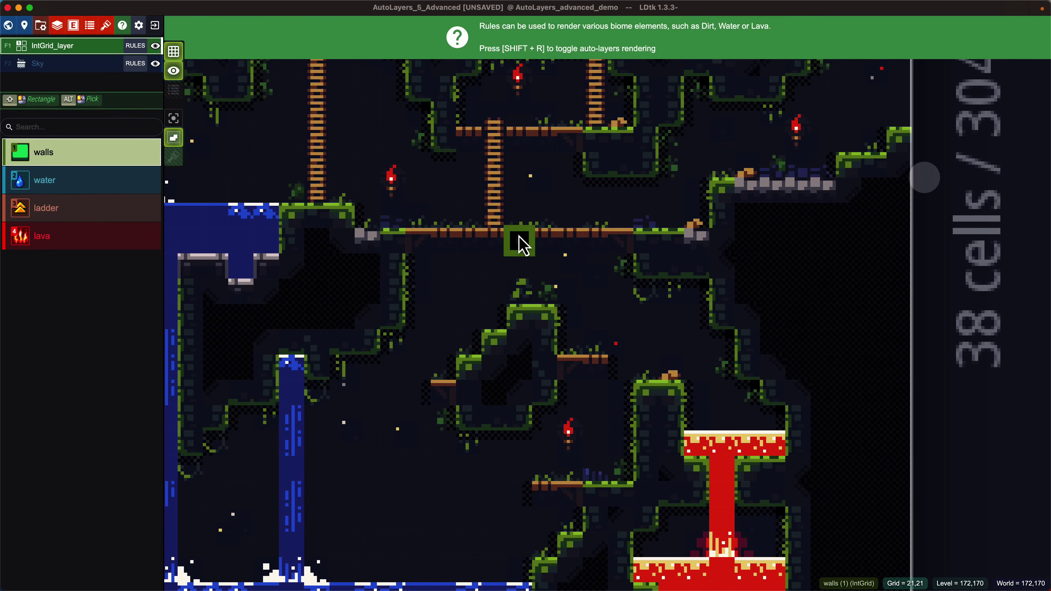
pyautogui.click(58, 213)
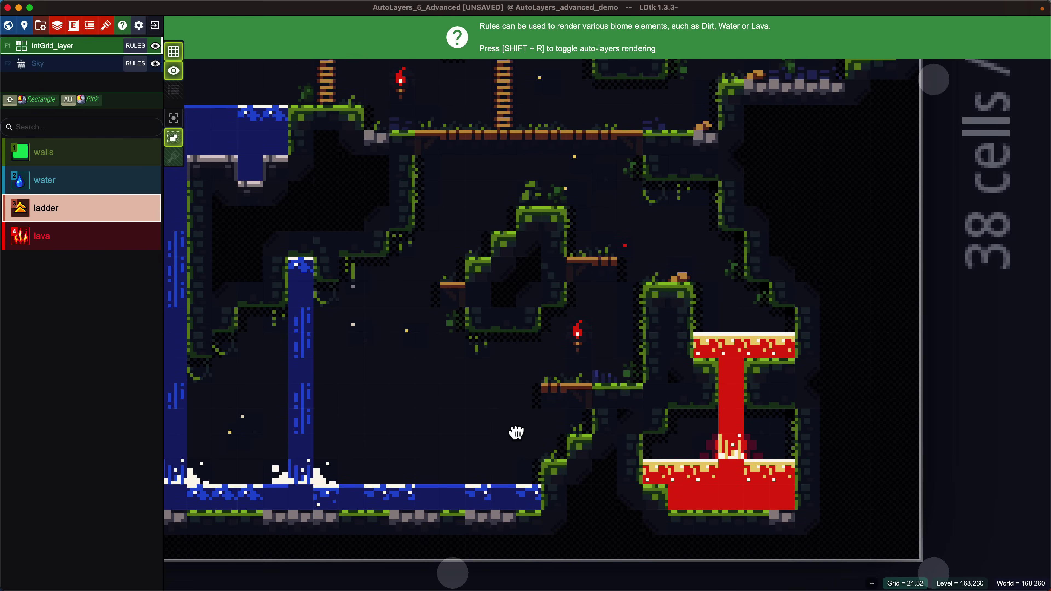
pyautogui.scroll(-5, 508, 471)
pyautogui.moveTo(475, 144); pyautogui.dragTo(477, 523)
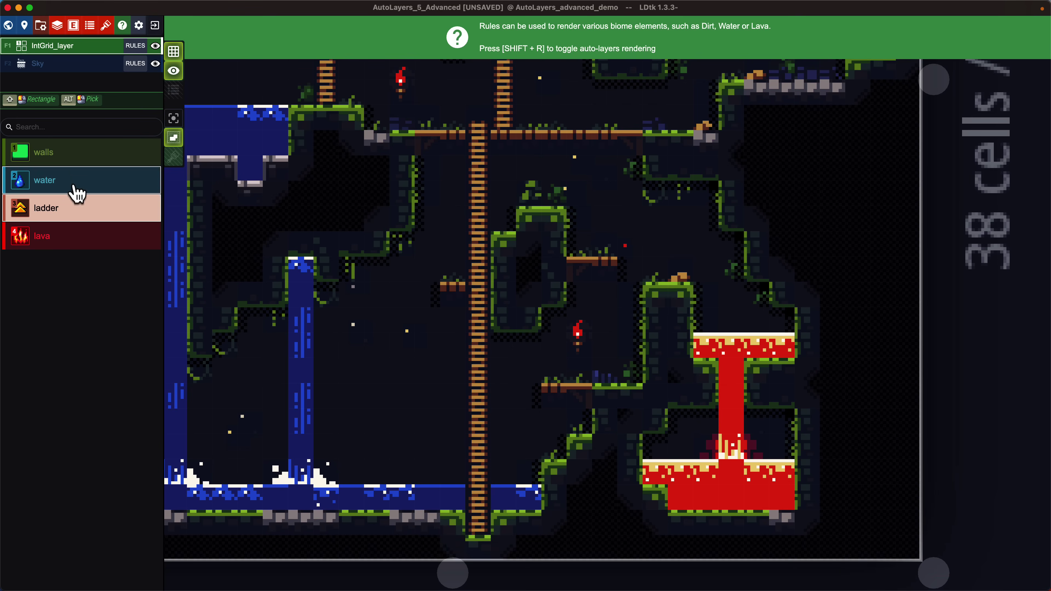
# - Paint a block of lava into the cave
pyautogui.click(48, 238)
pyautogui.moveTo(606, 428)
pyautogui.mouseDown()
pyautogui.moveTo(634, 392)
pyautogui.moveTo(589, 399)
pyautogui.mouseUp()
pyautogui.moveTo(592, 428)
pyautogui.mouseDown()
pyautogui.moveTo(572, 397)
pyautogui.moveTo(552, 398)
pyautogui.moveTo(554, 423)
pyautogui.mouseUp()
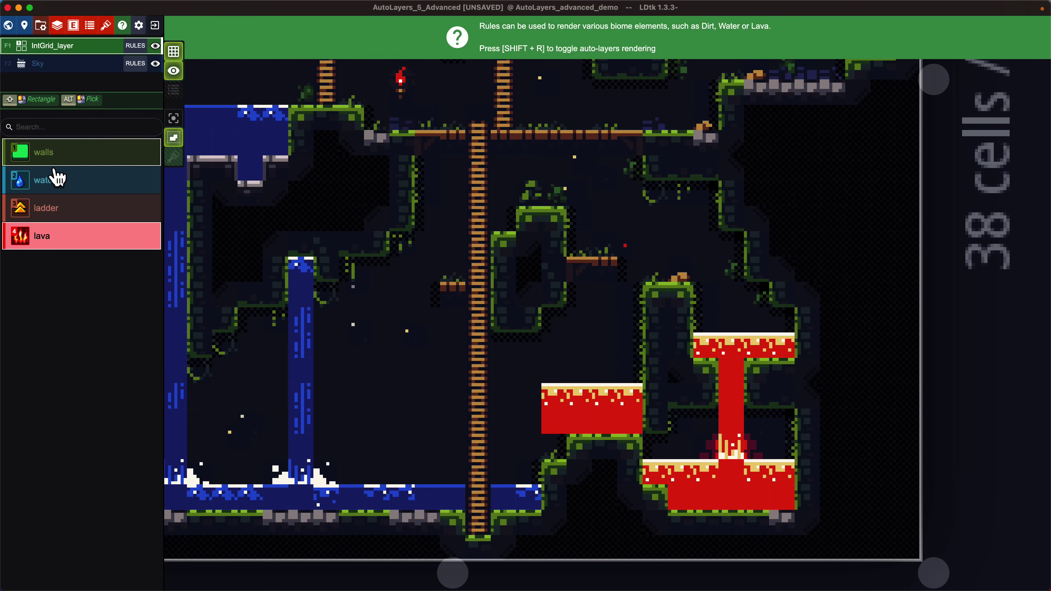
# - Paint a water column from the upper ledge down to the pool
pyautogui.click(51, 179)
pyautogui.click(351, 221)
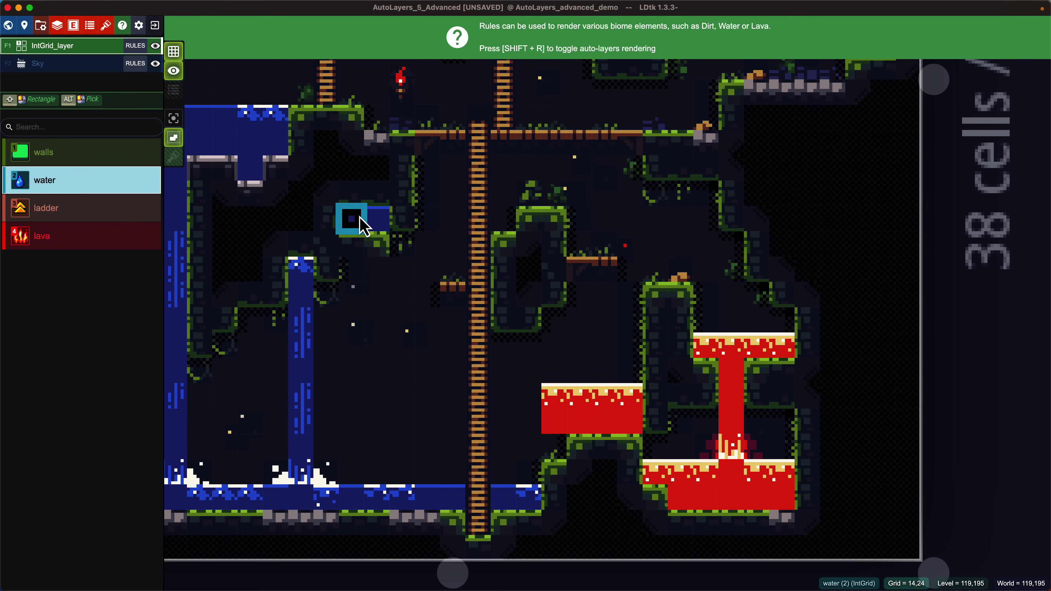
pyautogui.moveTo(373, 230)
pyautogui.mouseDown()
pyautogui.moveTo(368, 468)
pyautogui.moveTo(390, 498)
pyautogui.moveTo(370, 484)
pyautogui.mouseUp()
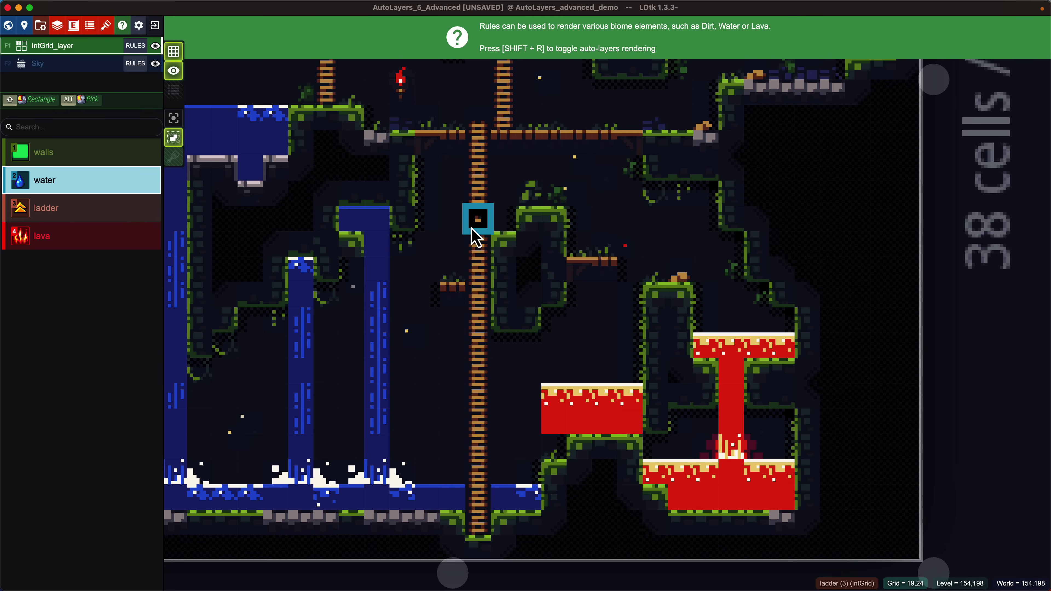
# - Bring the whole level back into view and exit the AutoLayers project
pyautogui.scroll(-2, 513, 258)
pyautogui.scroll(-3, 513, 256)
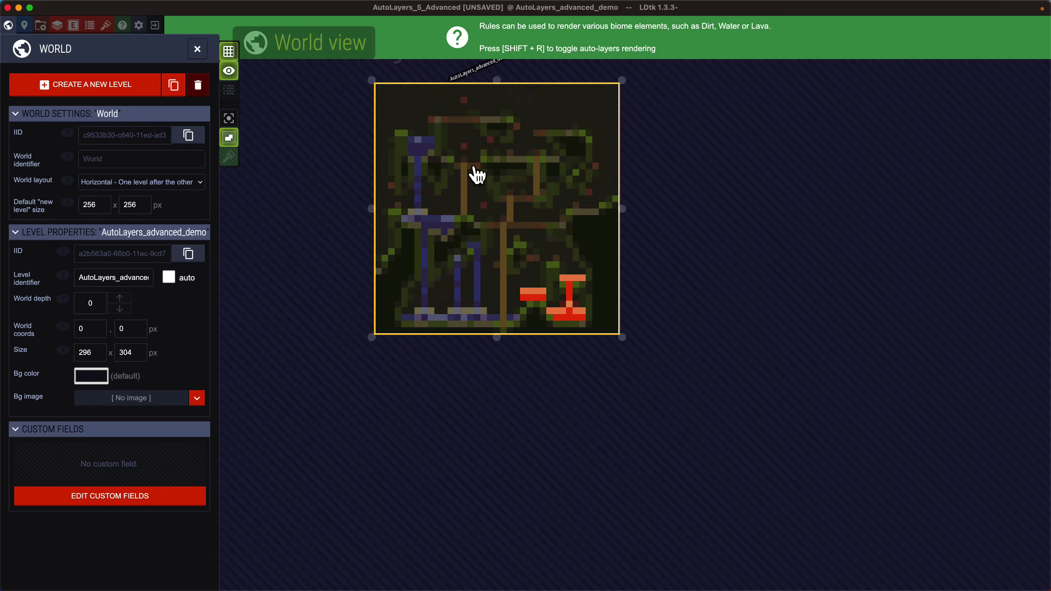
pyautogui.scroll(2, 472, 171)
pyautogui.moveTo(501, 178); pyautogui.dragTo(515, 225, button='middle')
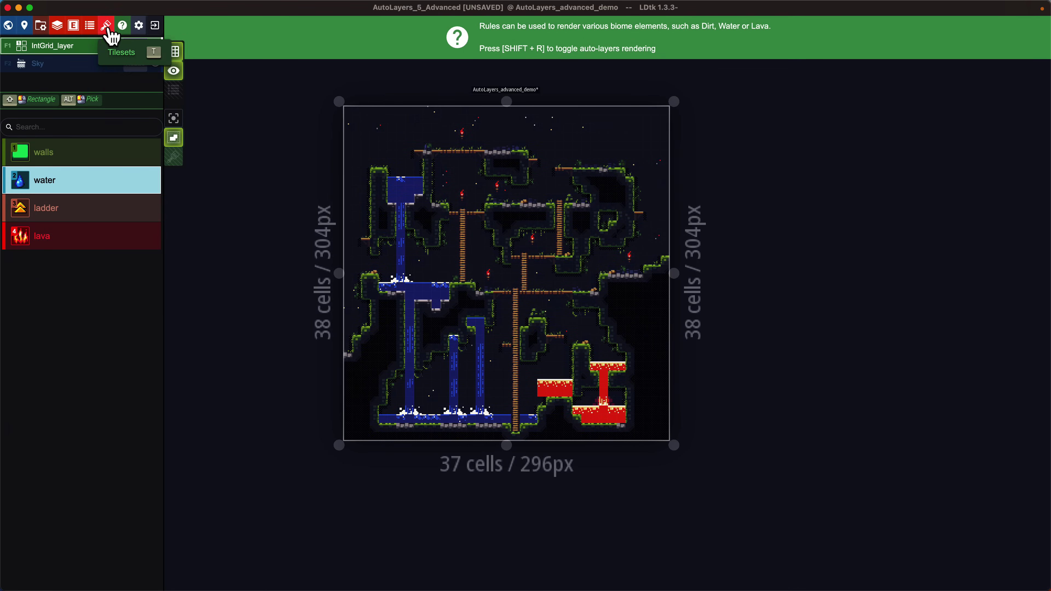
pyautogui.click(155, 26)
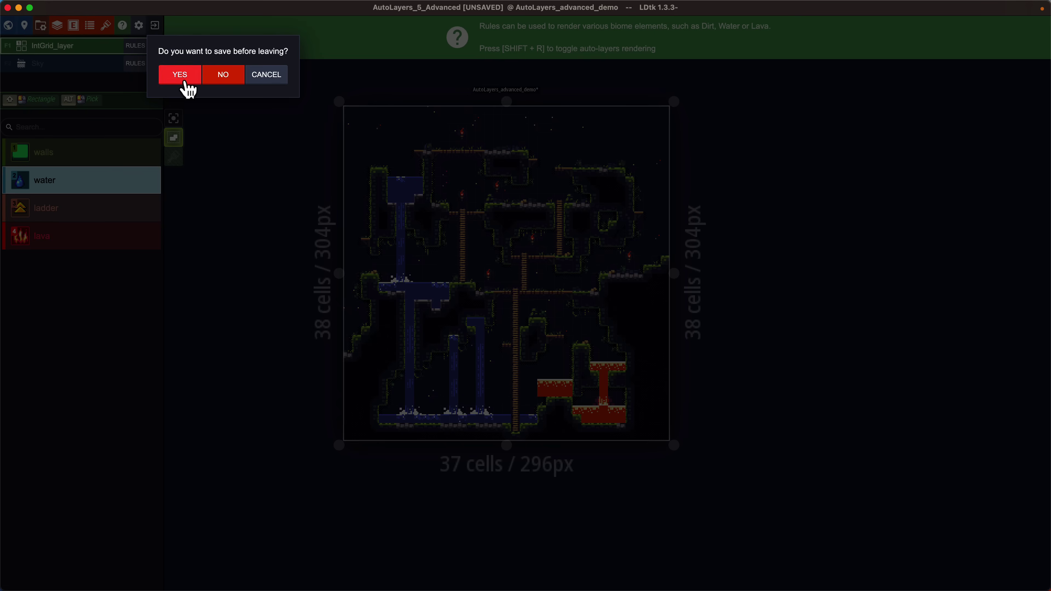
# - Discard the painted changes and load the Entities example from the examples strip
pyautogui.click(227, 77)
pyautogui.moveTo(362, 346); pyautogui.dragTo(575, 354)
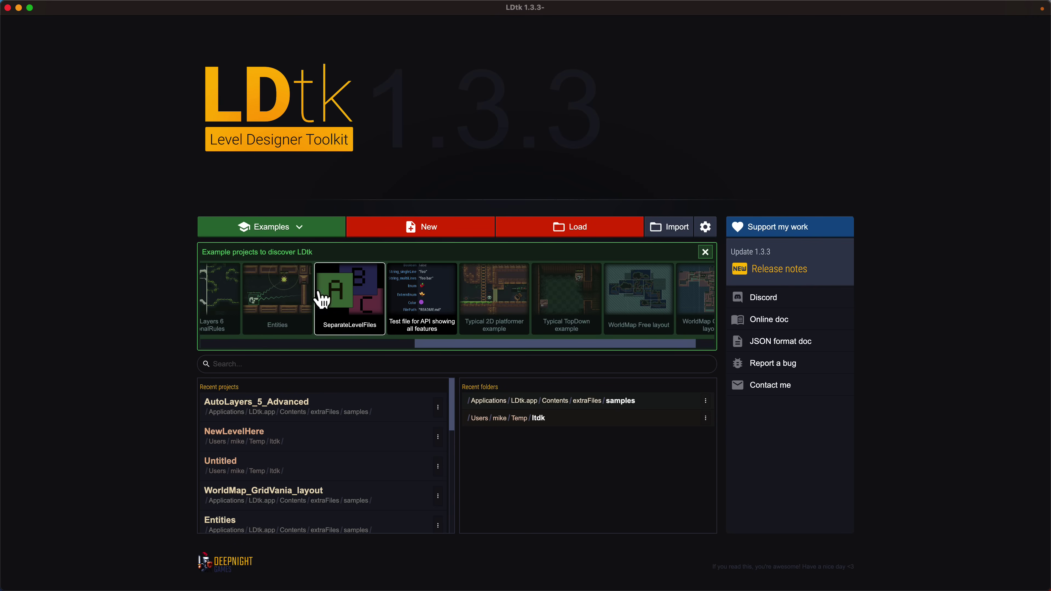
pyautogui.click(286, 289)
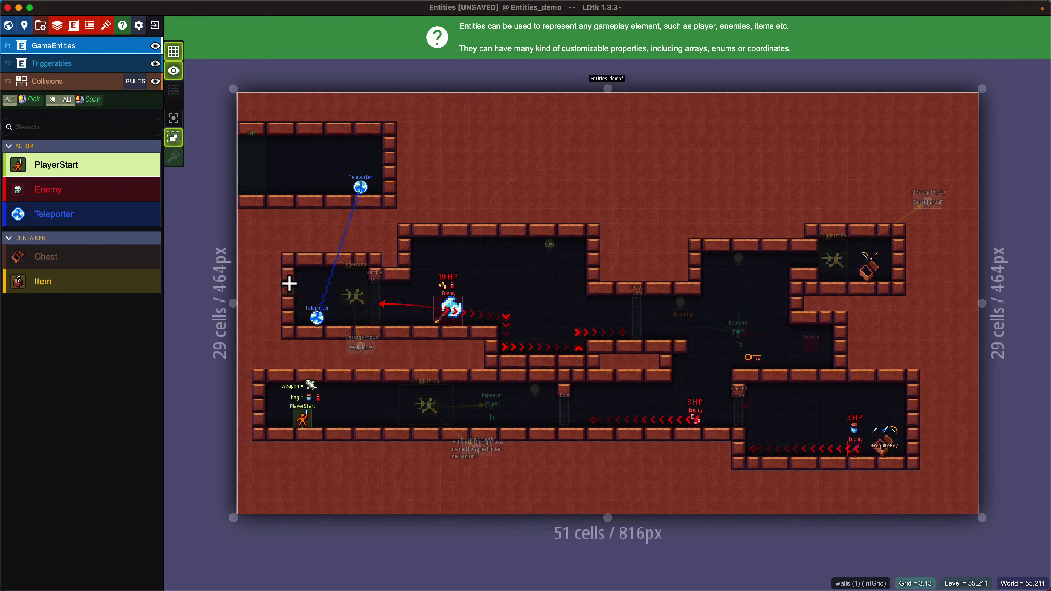
# - Change the Enemy entity's Gold loot to Healing_potion
pyautogui.click(464, 311)
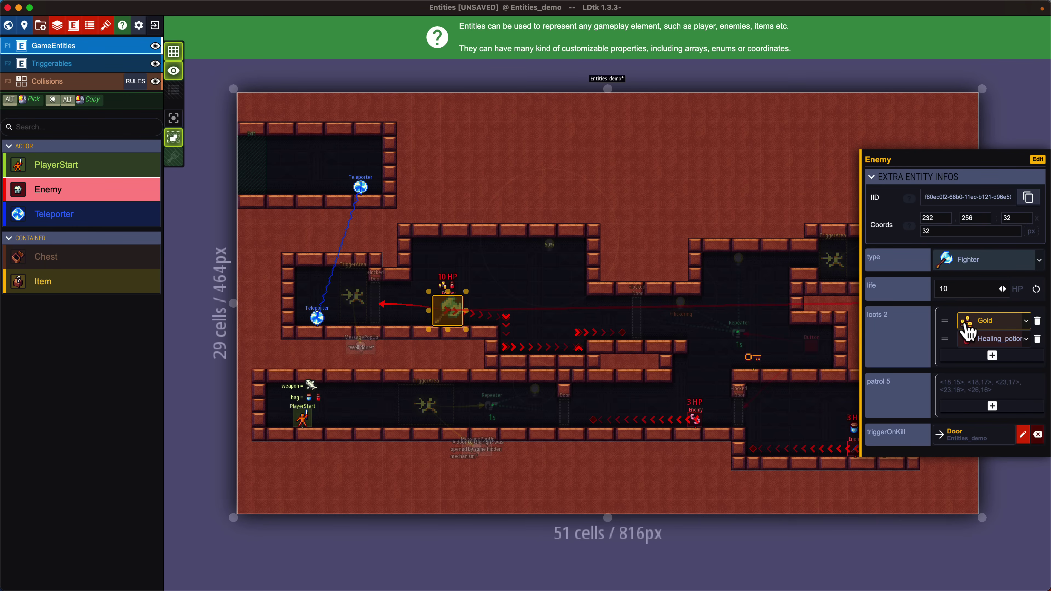
pyautogui.click(1023, 323)
pyautogui.click(993, 528)
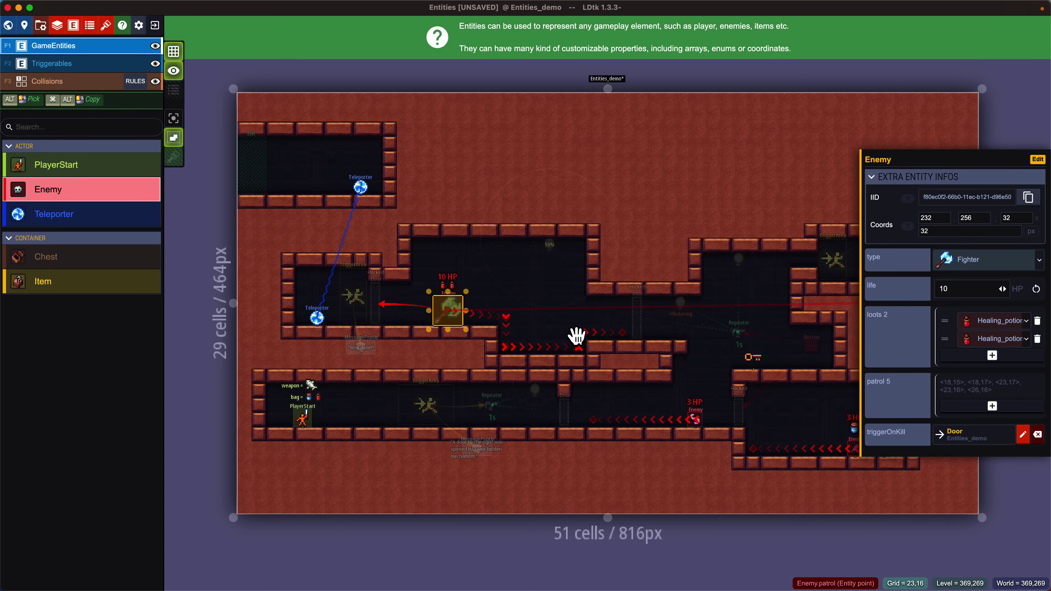
# - Add six patrol points, extending the Enemy's path to 11 points
pyautogui.click(992, 406)
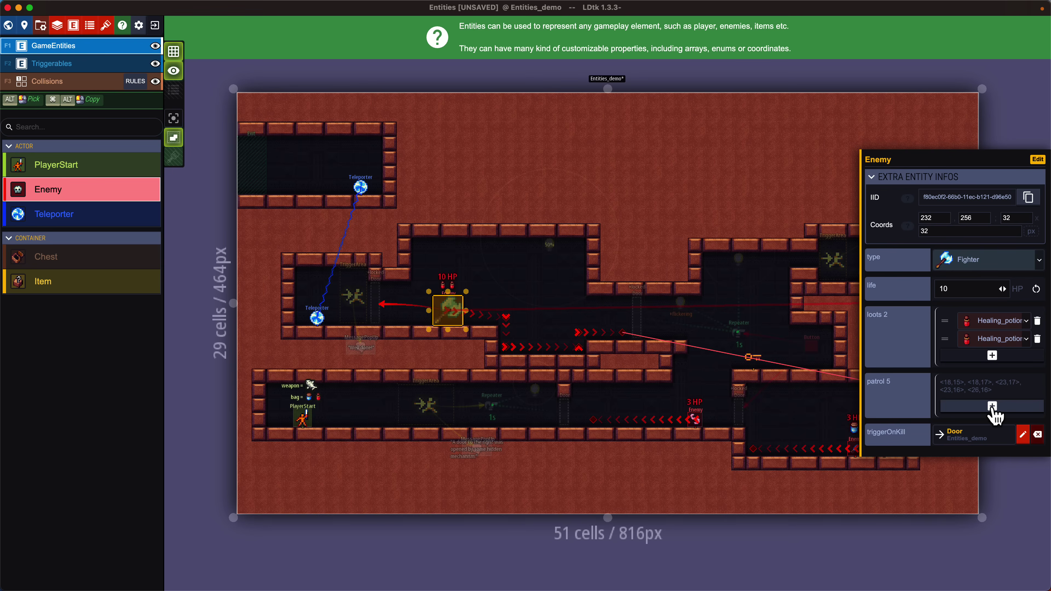
pyautogui.click(655, 340)
pyautogui.click(685, 342)
pyautogui.click(671, 324)
pyautogui.click(592, 304)
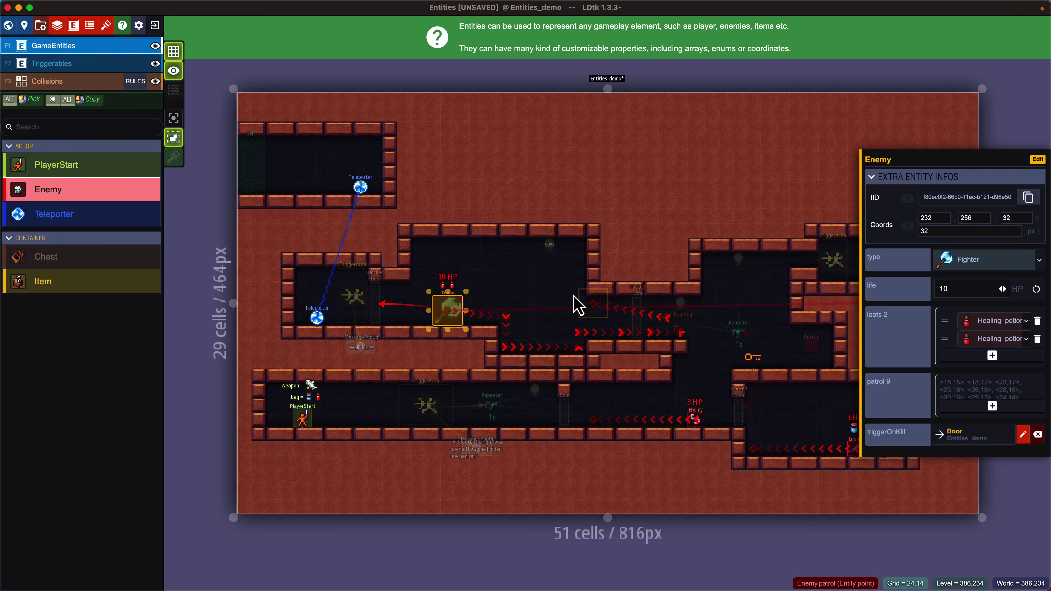
pyautogui.click(549, 274)
pyautogui.click(505, 274)
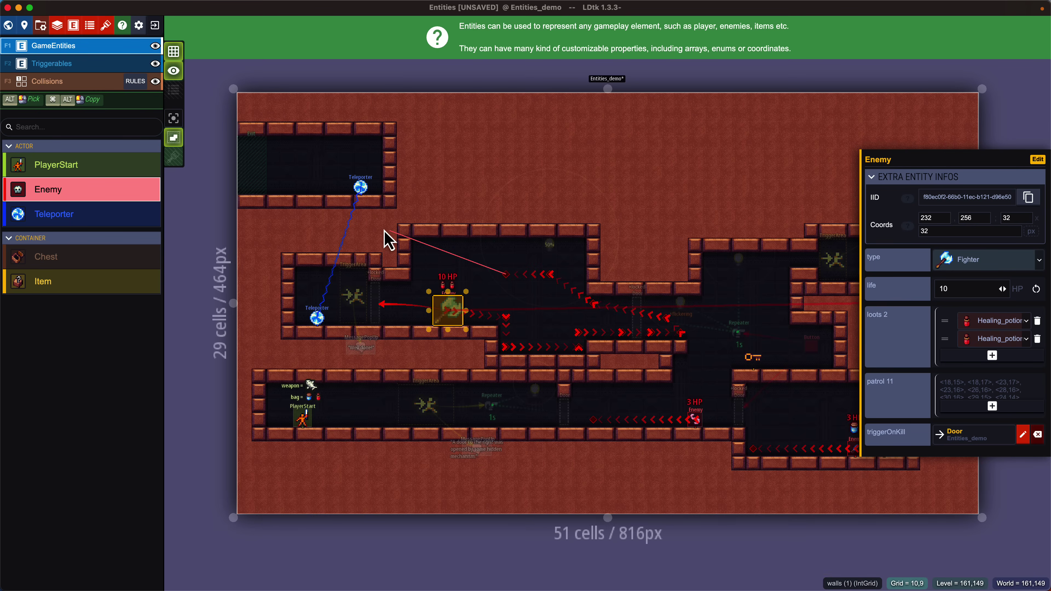
# - Select PlayerStart, review its definition in the Entities panel, then return to the level
pyautogui.click(300, 427)
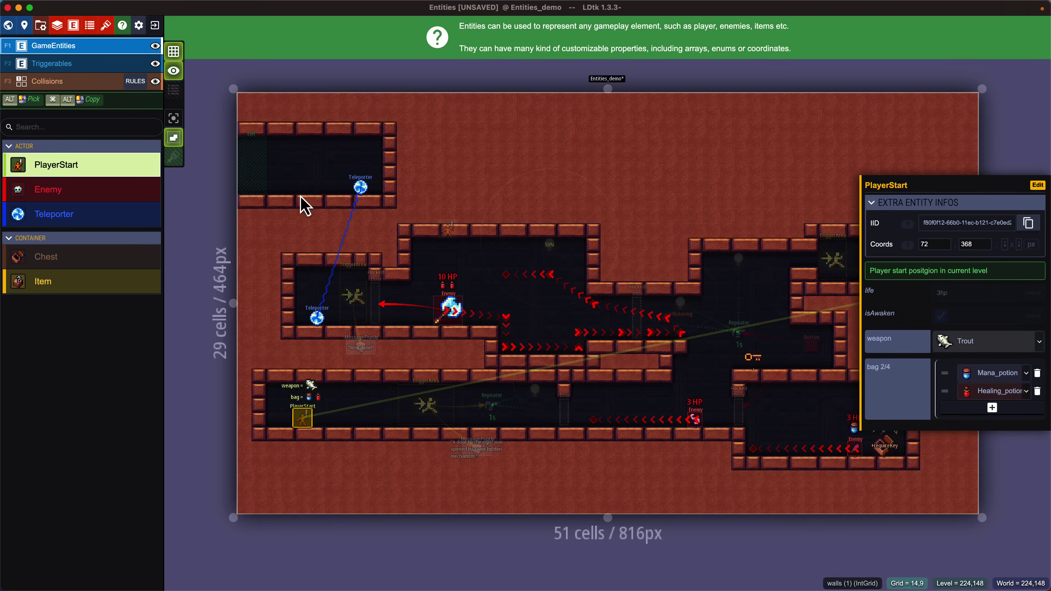
pyautogui.click(74, 27)
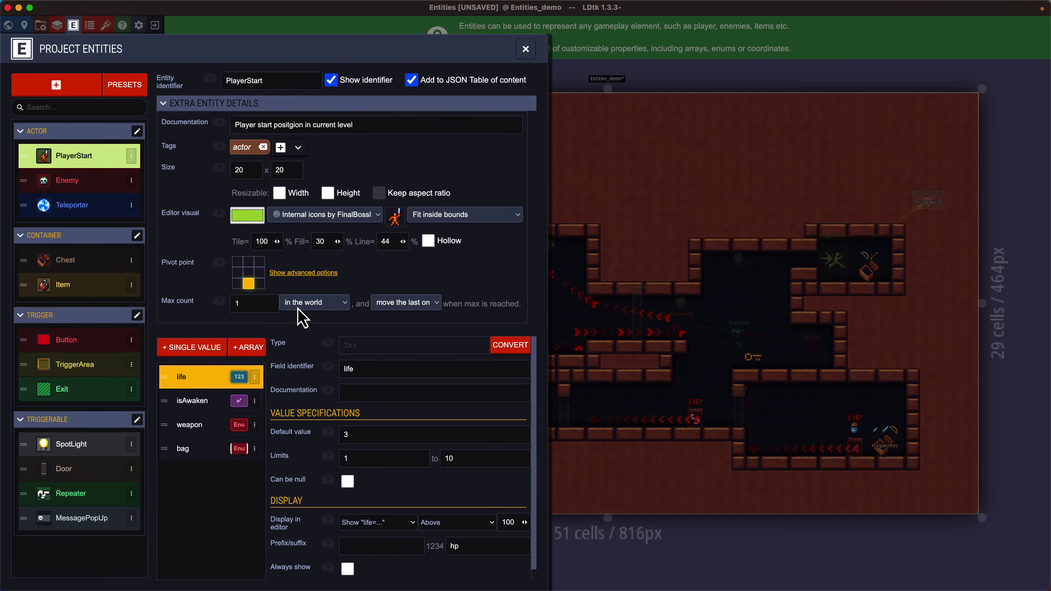
pyautogui.scroll(-1, 302, 370)
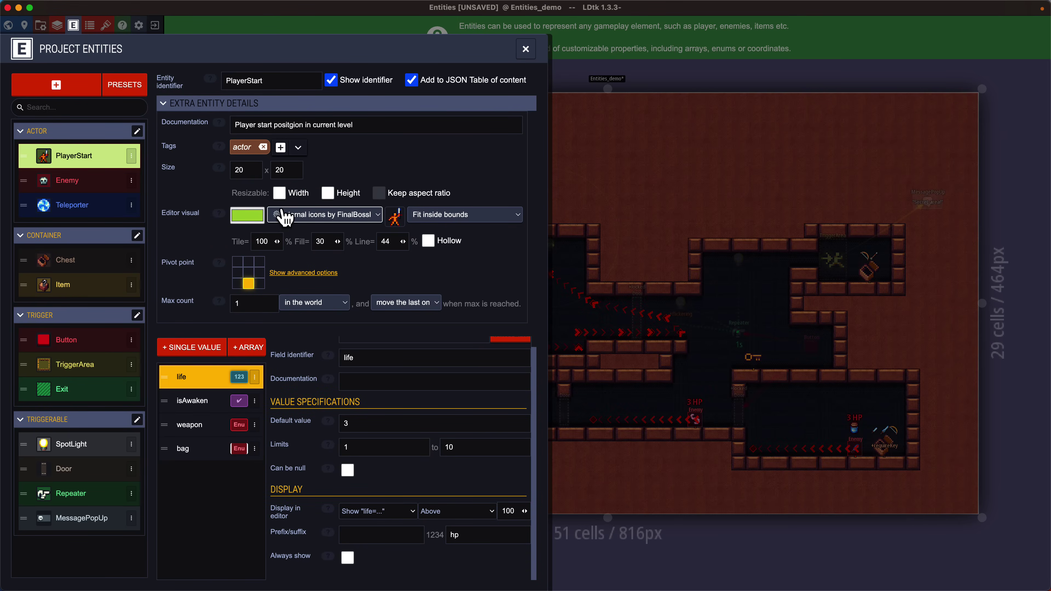
pyautogui.click(526, 49)
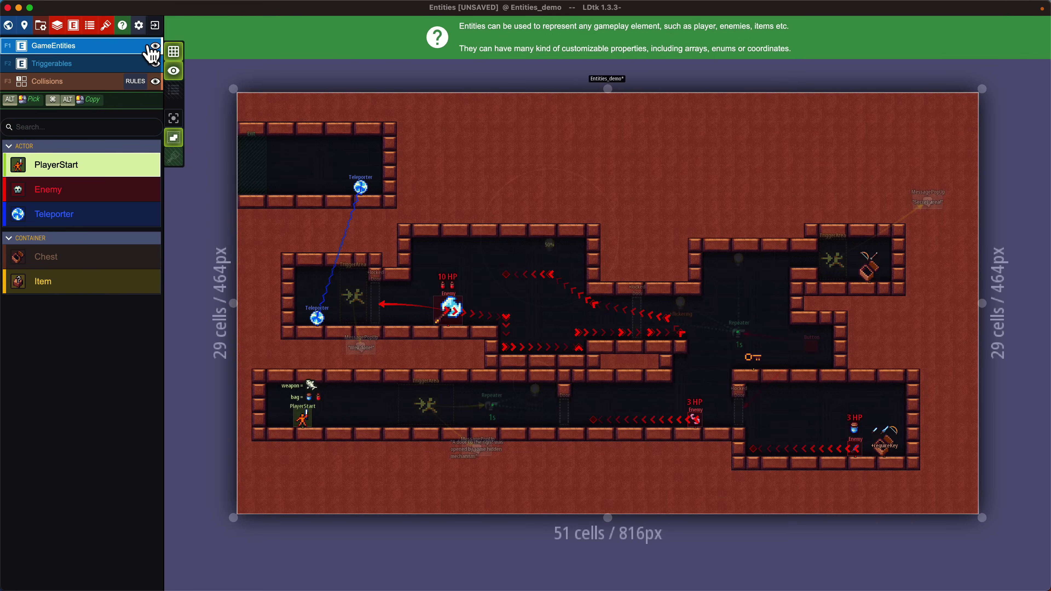
# - Leave the Entities demo without saving and load the WorldMap GridVania layout example
pyautogui.click(154, 25)
pyautogui.click(218, 74)
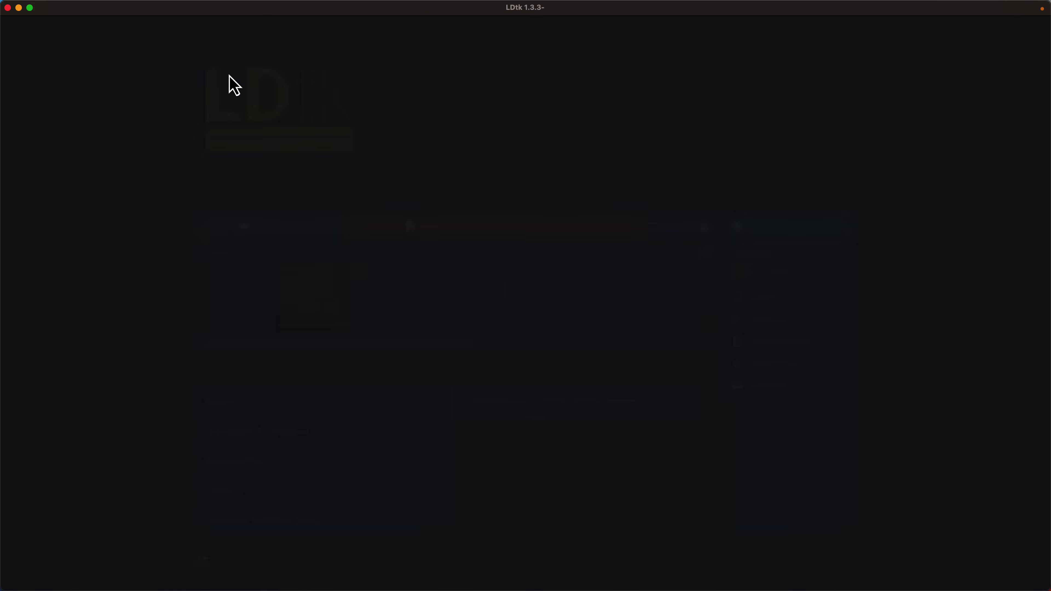
pyautogui.hscroll(8, 634, 313)
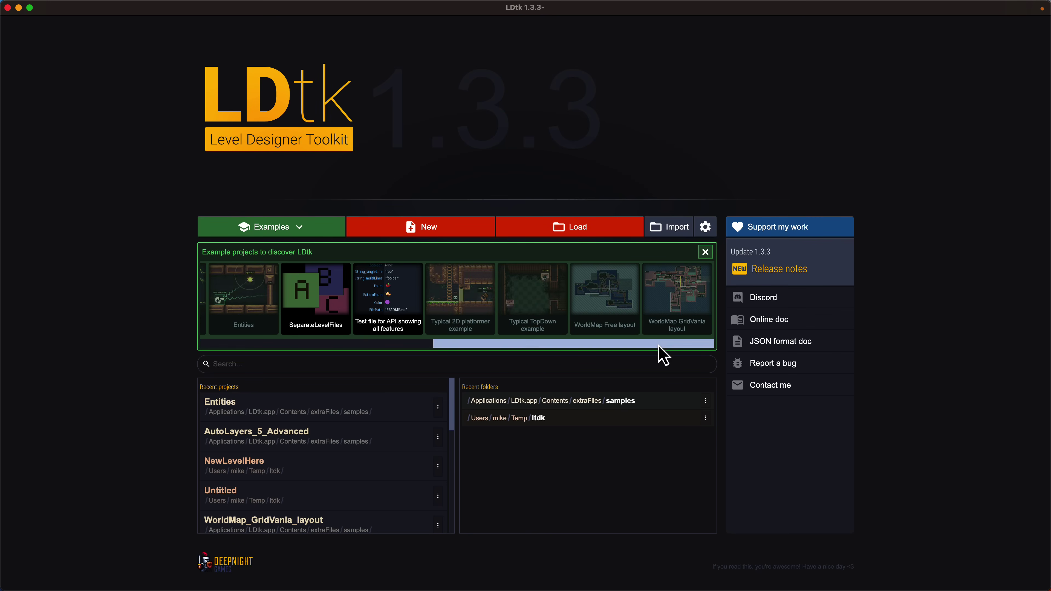
pyautogui.click(675, 286)
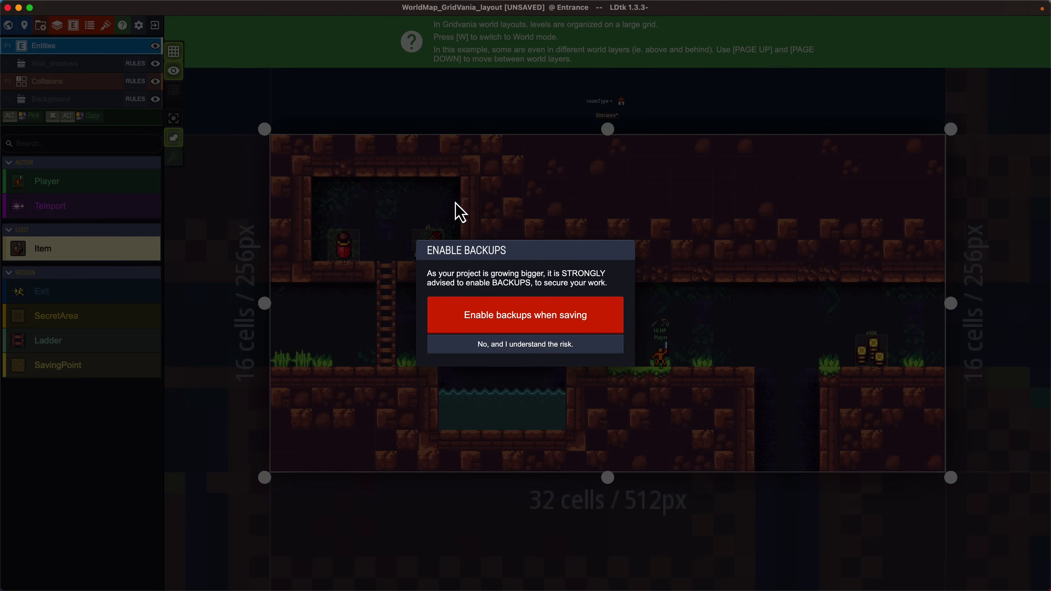
# - Decline backups and switch to the world view of the GridVania levels
pyautogui.click(512, 345)
pyautogui.press('w')
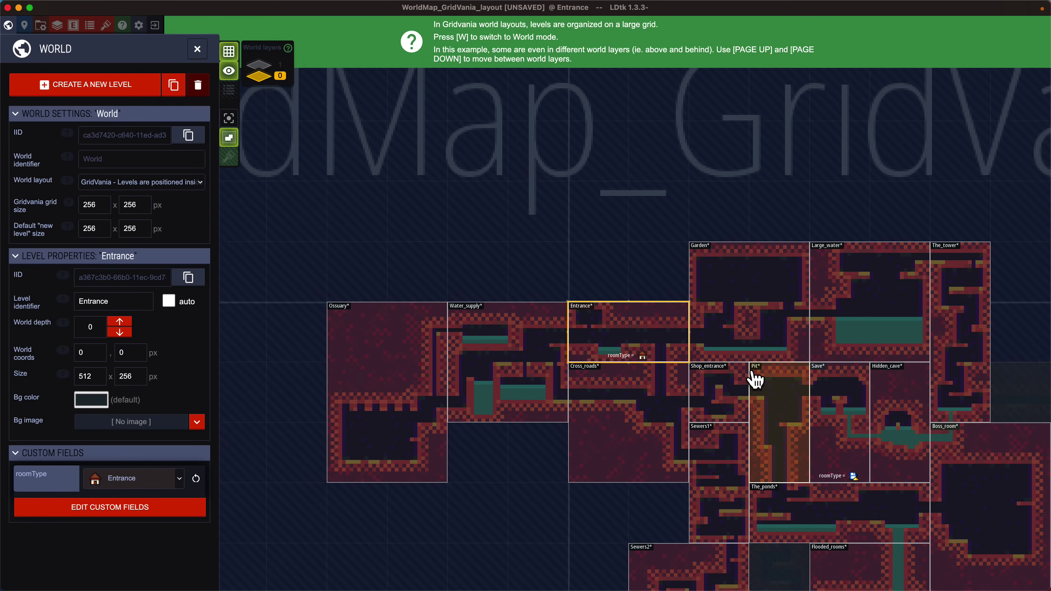
pyautogui.scroll(-2, 755, 378)
pyautogui.moveTo(750, 387); pyautogui.dragTo(617, 265, button='middle')
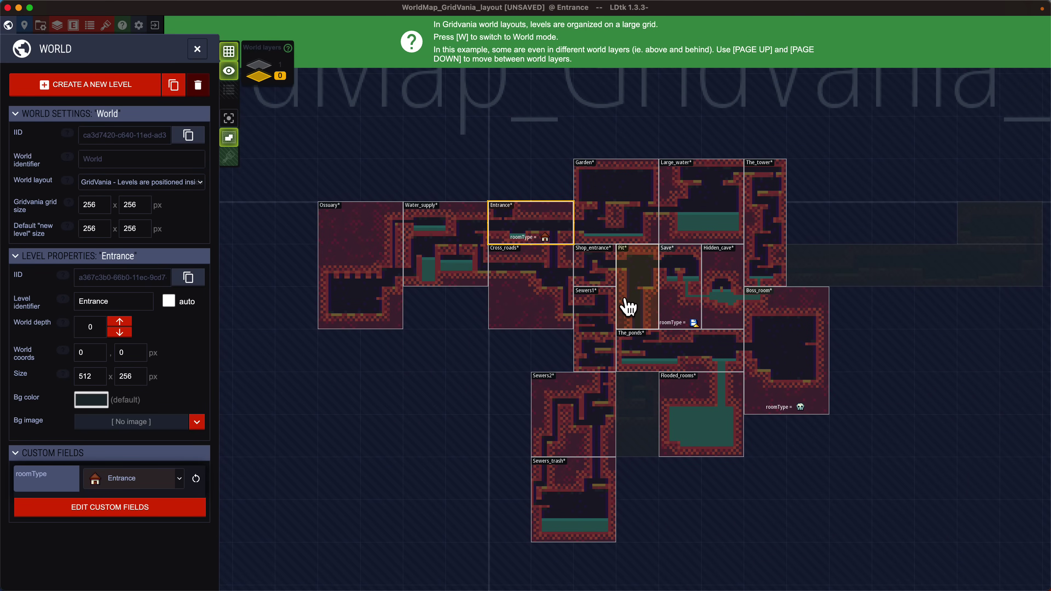
# - Open the Ossuary level, then the Water_supply level
pyautogui.doubleClick(377, 267)
pyautogui.press('w')
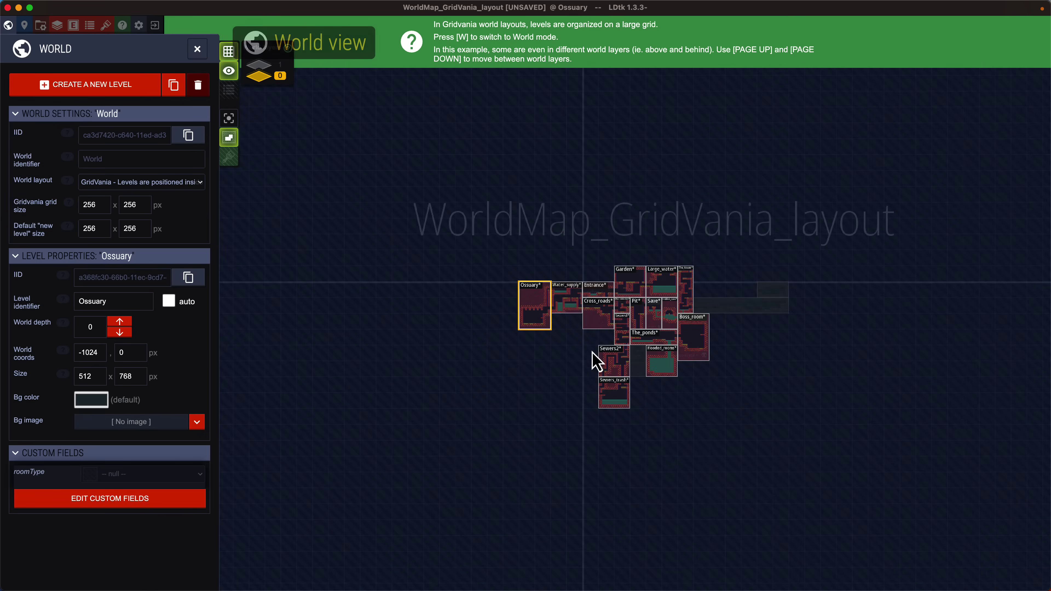
pyautogui.scroll(3, 595, 361)
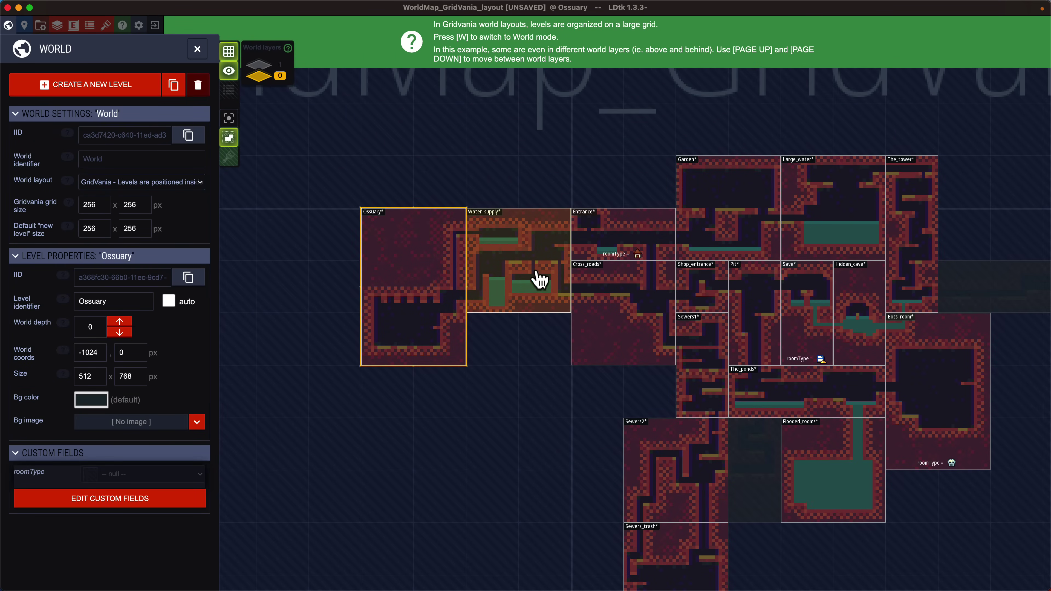
pyautogui.scroll(2, 539, 280)
pyautogui.click(515, 265)
pyautogui.doubleClick(519, 236)
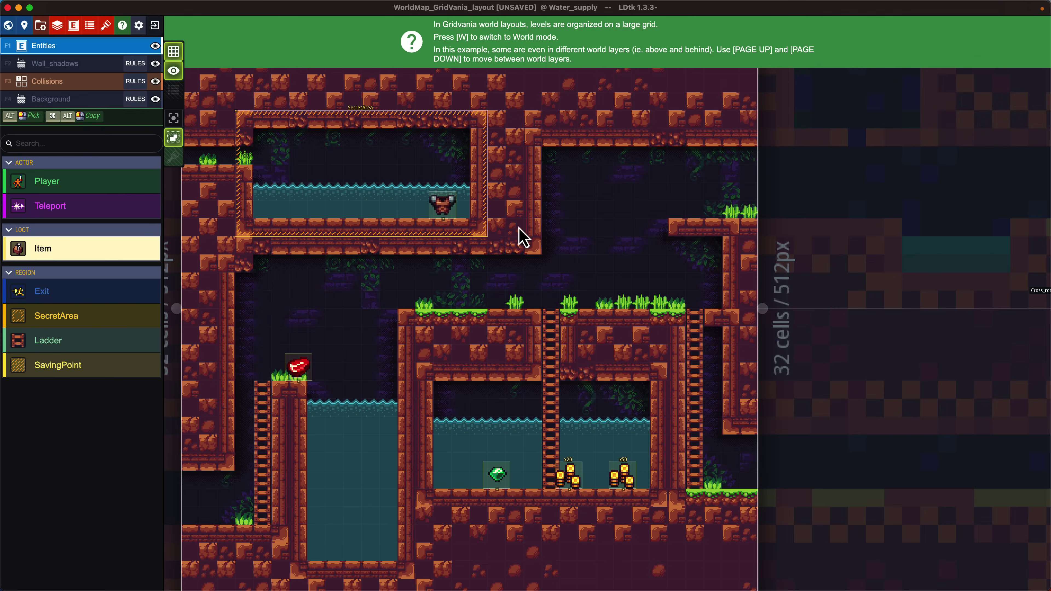
# - Open the Entrance and Cross_roads levels, then return to the world overview
pyautogui.scroll(-3, 519, 236)
pyautogui.click(734, 225)
pyautogui.doubleClick(740, 224)
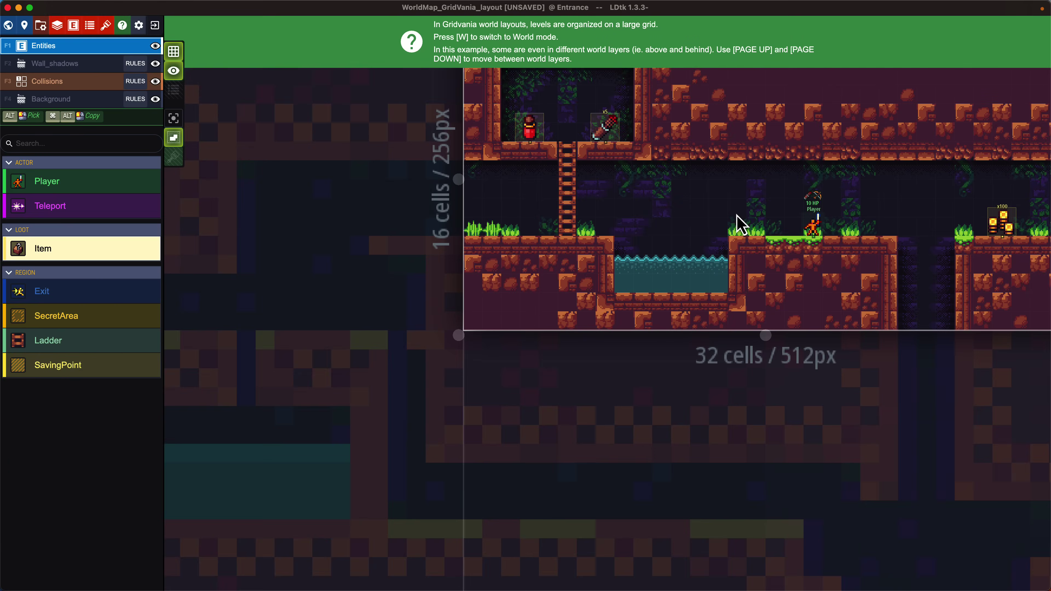
pyautogui.scroll(-3, 740, 232)
pyautogui.click(778, 434)
pyautogui.doubleClick(775, 432)
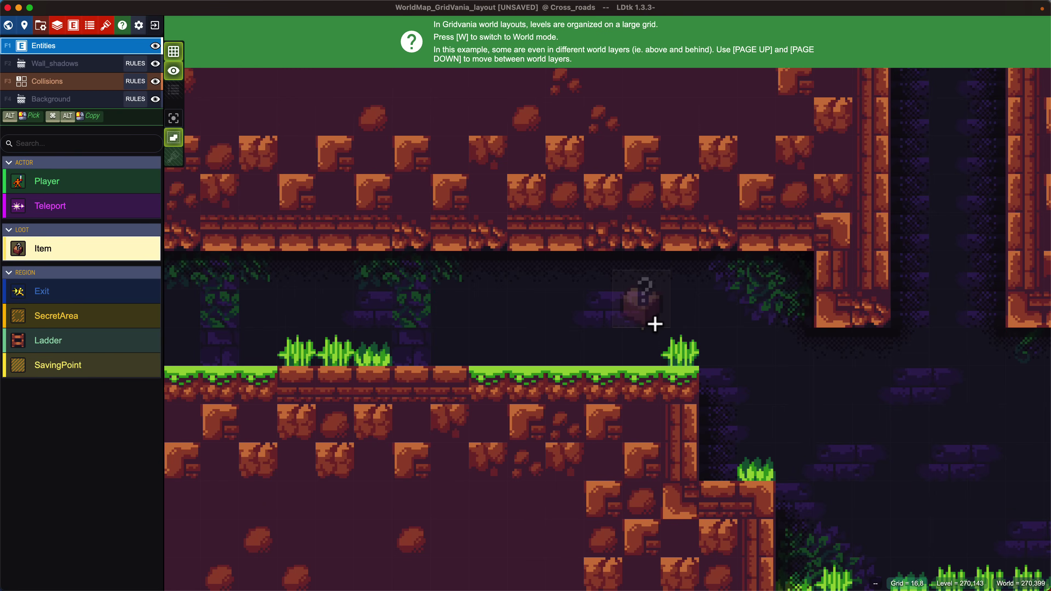
pyautogui.moveTo(781, 383); pyautogui.dragTo(669, 240, button='middle')
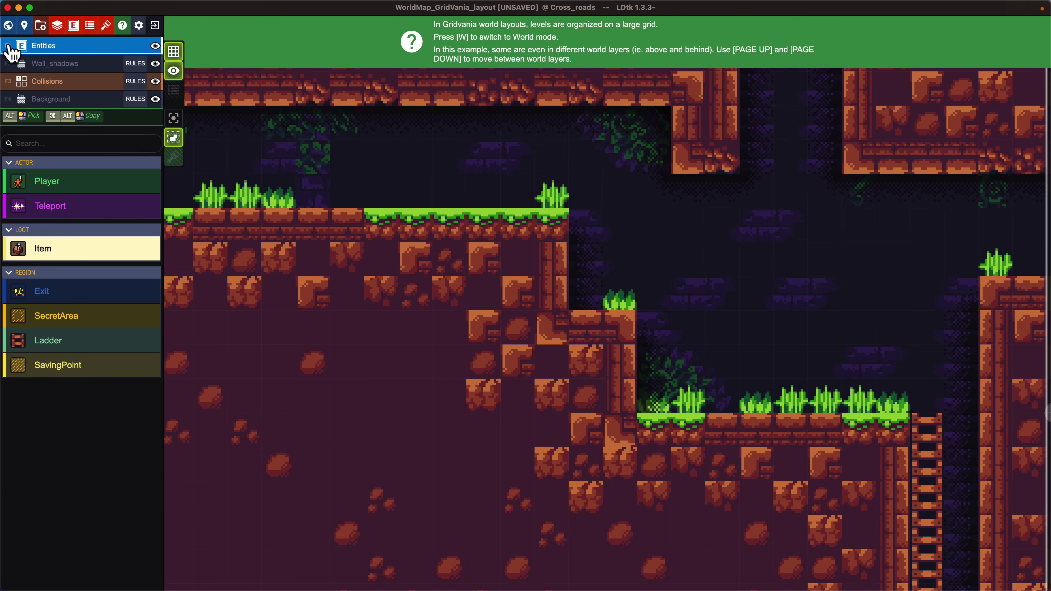
pyautogui.click(7, 30)
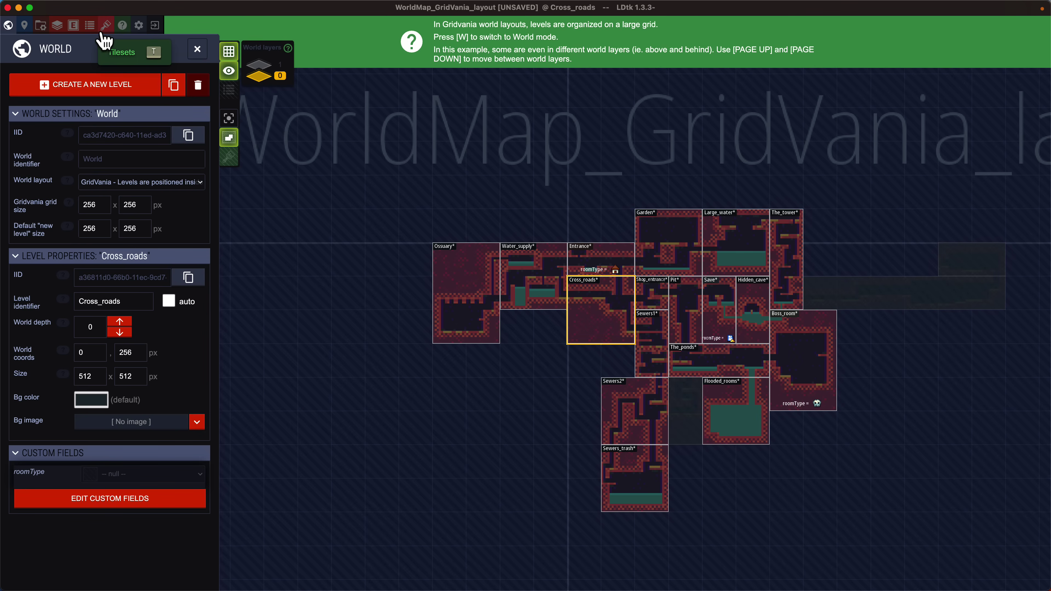
# - Close GridVania without saving, browse the examples carousel, and switch to the LDtk website
pyautogui.click(157, 27)
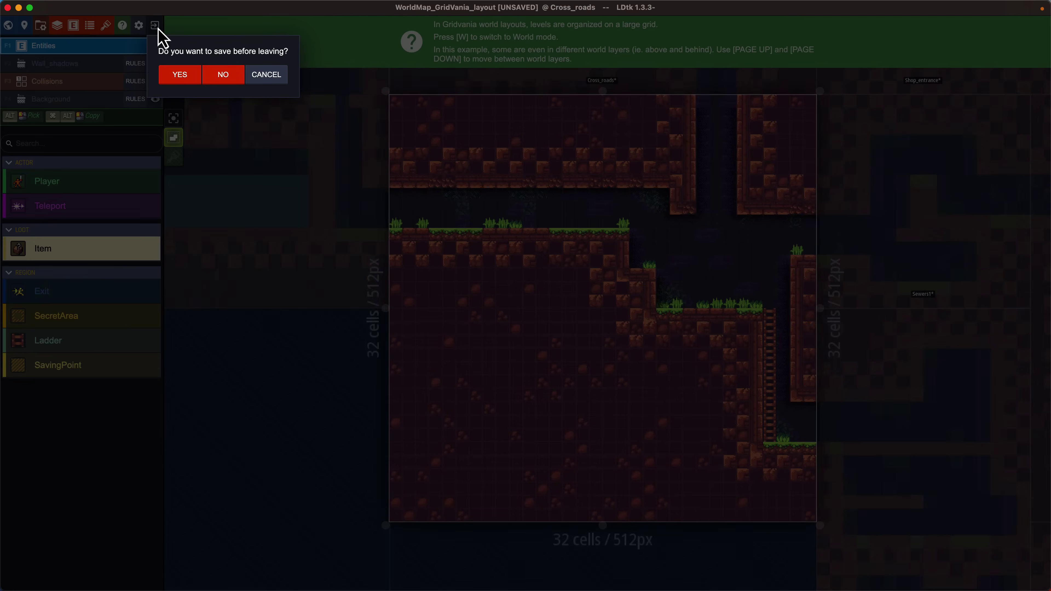
pyautogui.click(225, 74)
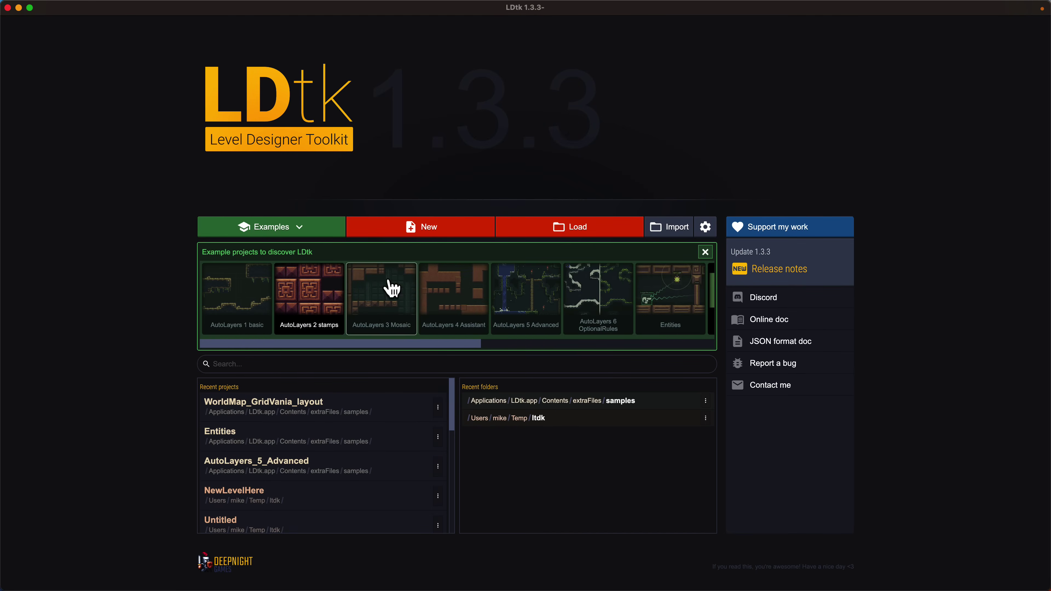
pyautogui.hscroll(10, 391, 288)
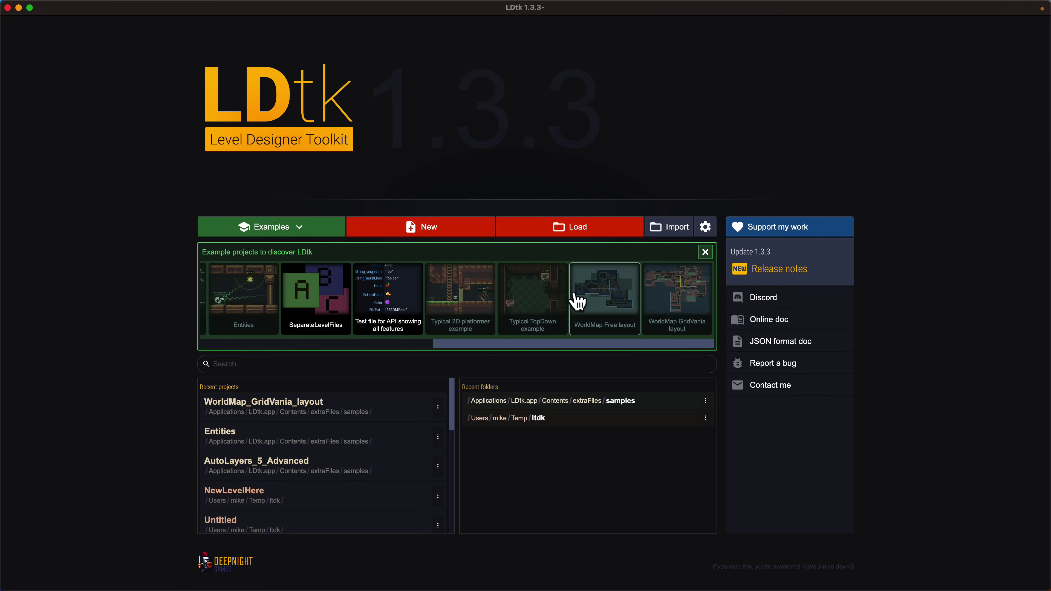
pyautogui.hscroll(-10, 455, 299)
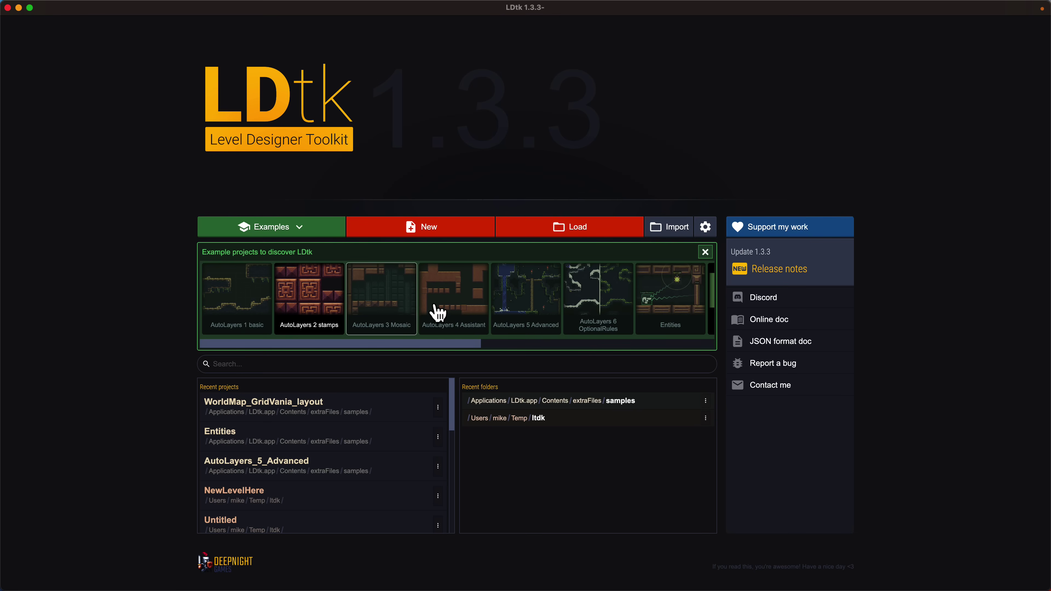
pyautogui.hotkey('ctrl', 'Right')
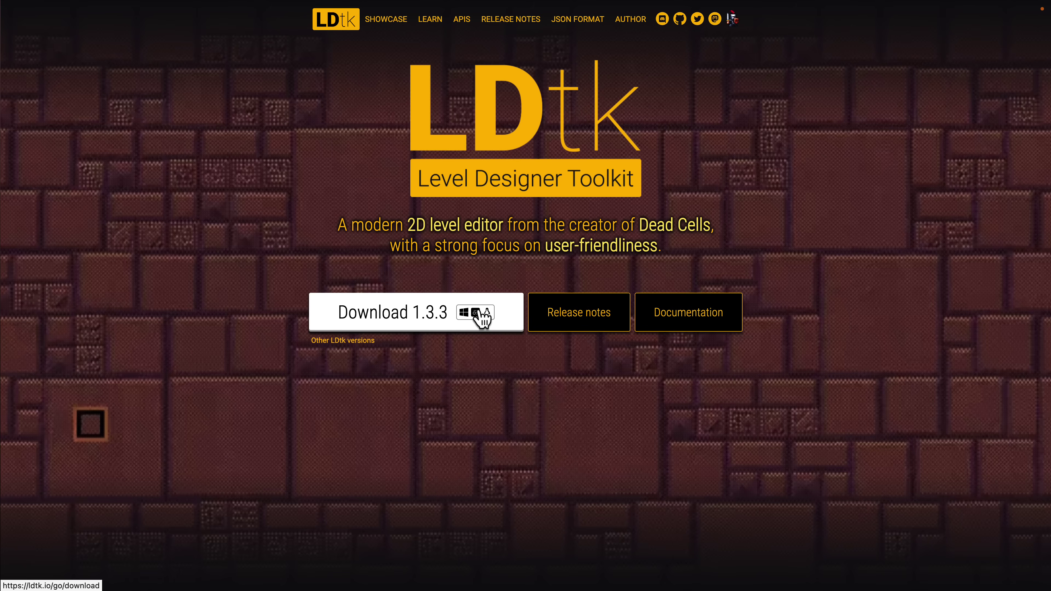
# - Go to the Release notes page from the LDtk homepage
pyautogui.click(569, 325)
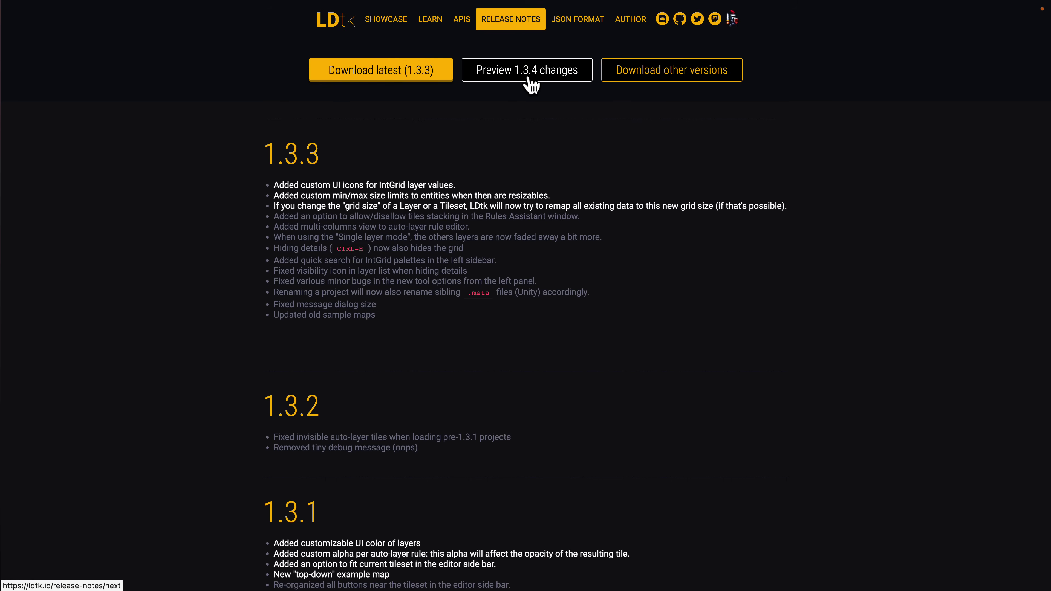
# - Highlight the 1.3.3 change list, then scroll down to the 1.3.0 Multi-worlds section
pyautogui.moveTo(277, 185); pyautogui.dragTo(597, 313)
pyautogui.scroll(-12, 597, 313)
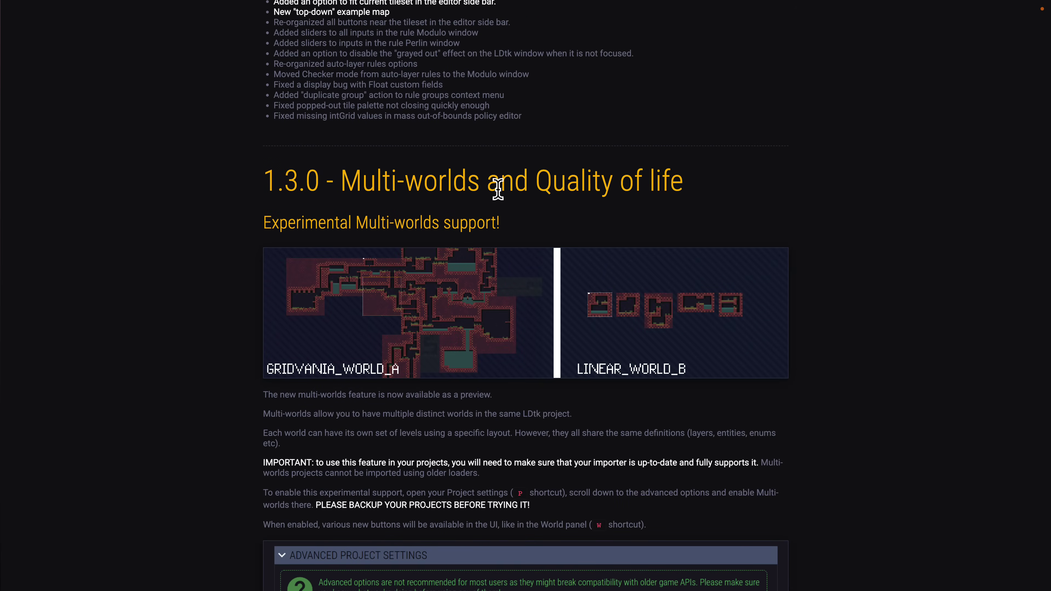
pyautogui.scroll(-1, 355, 209)
pyautogui.scroll(-1, 357, 213)
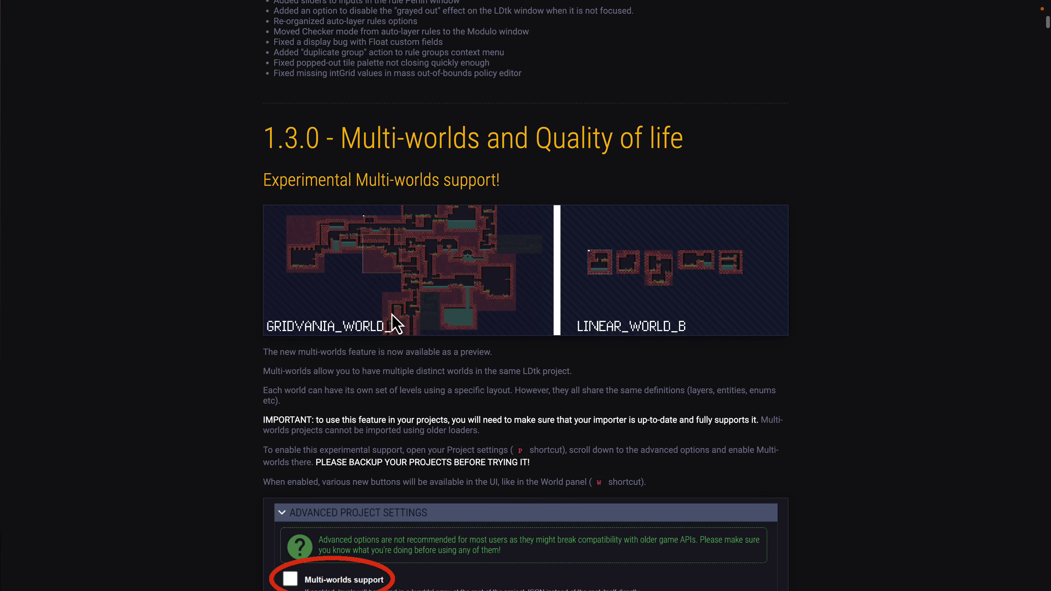
pyautogui.scroll(-1, 514, 331)
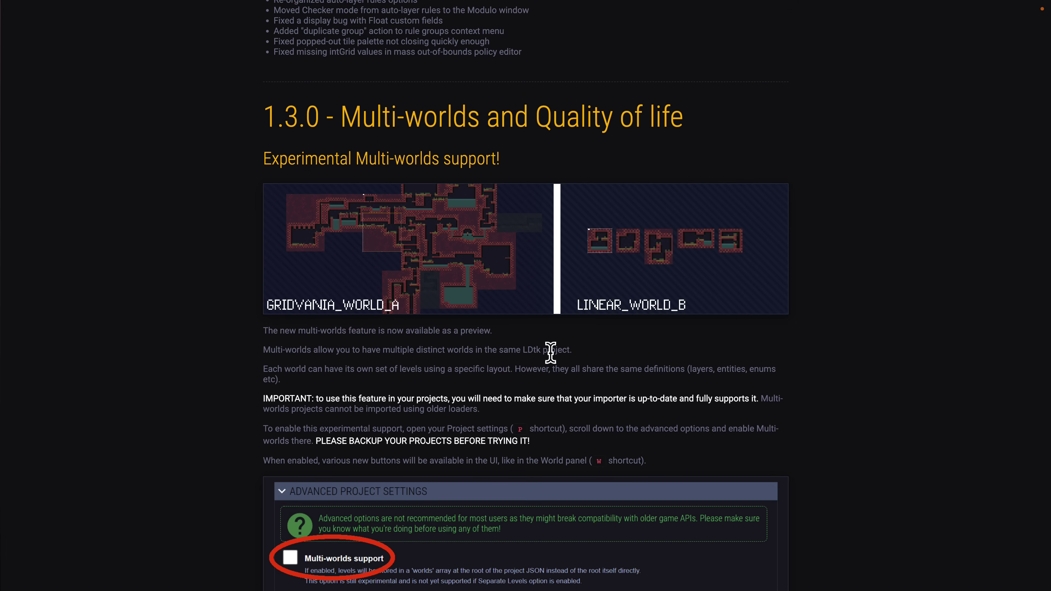
pyautogui.scroll(-1, 550, 352)
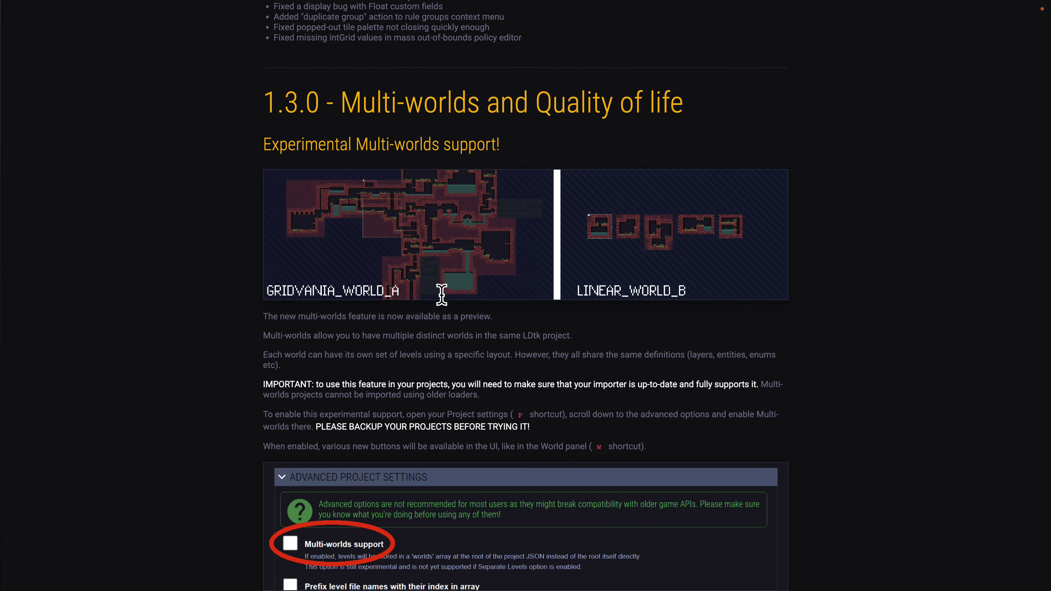
pyautogui.scroll(-3, 441, 295)
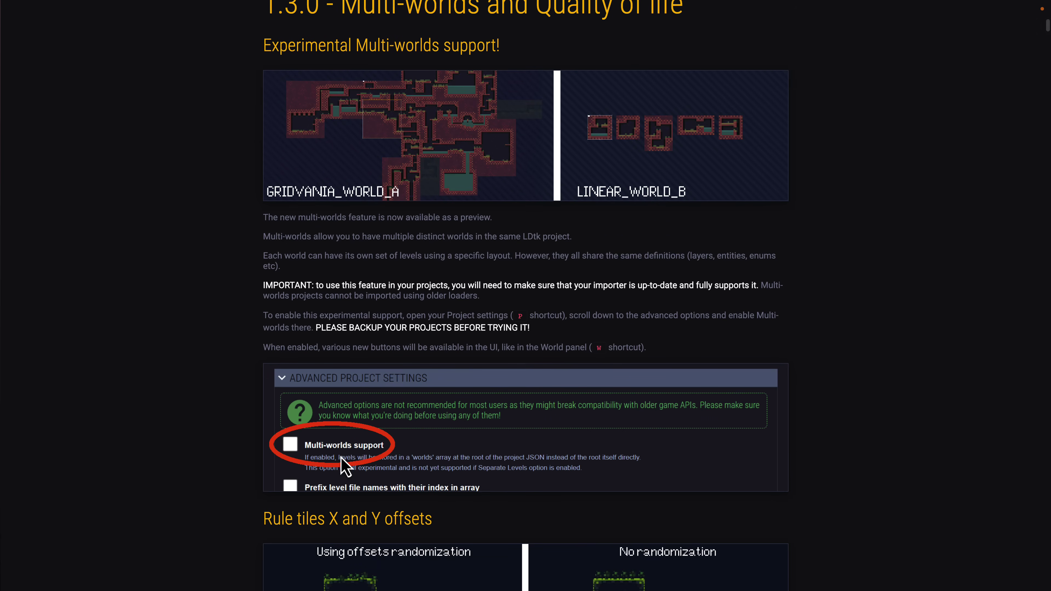
pyautogui.scroll(-1, 544, 418)
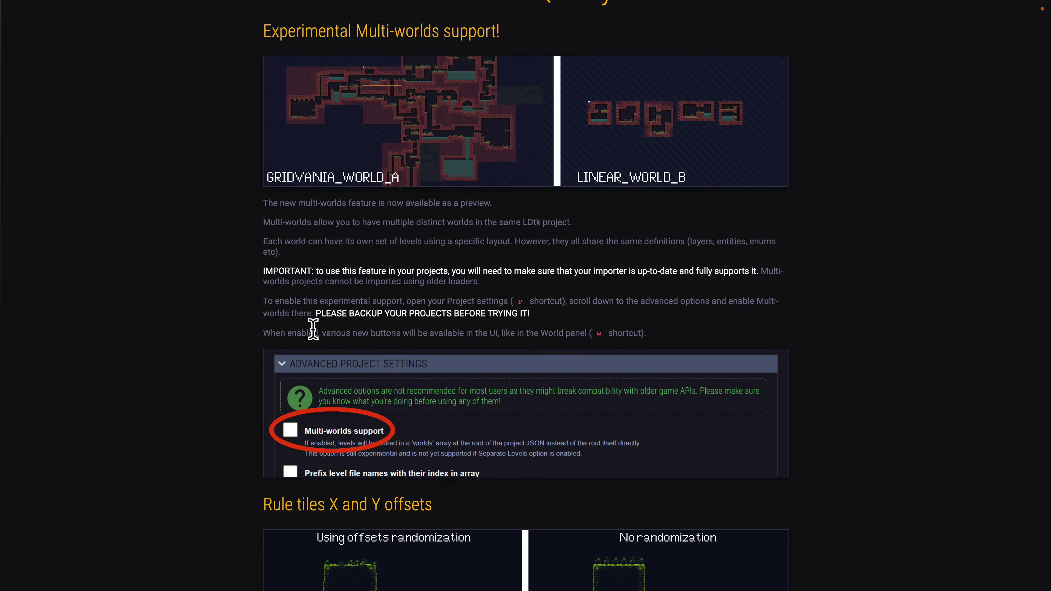
pyautogui.scroll(-1, 705, 320)
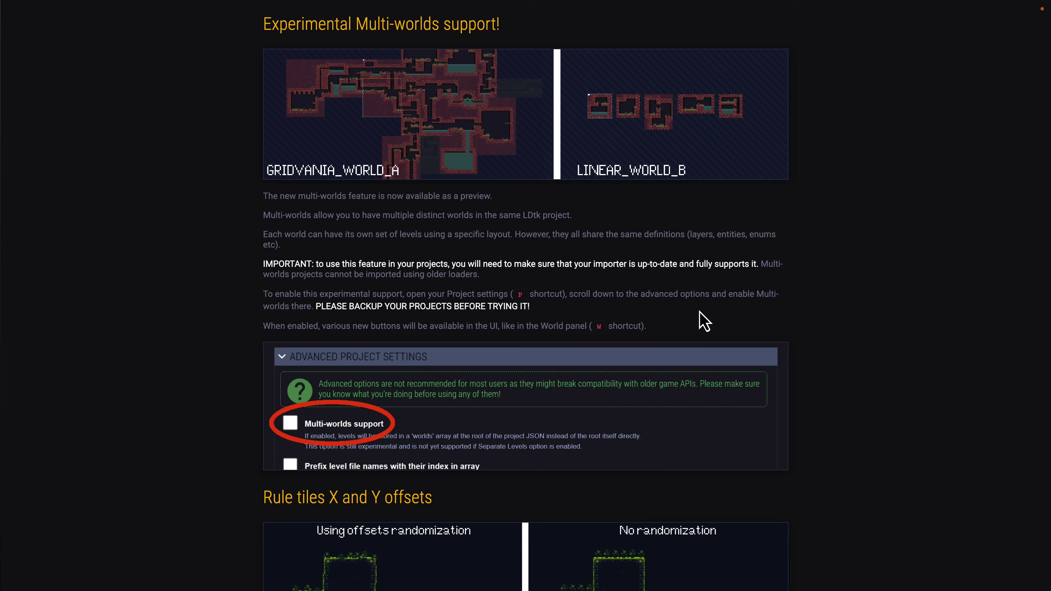
pyautogui.scroll(-15, 705, 321)
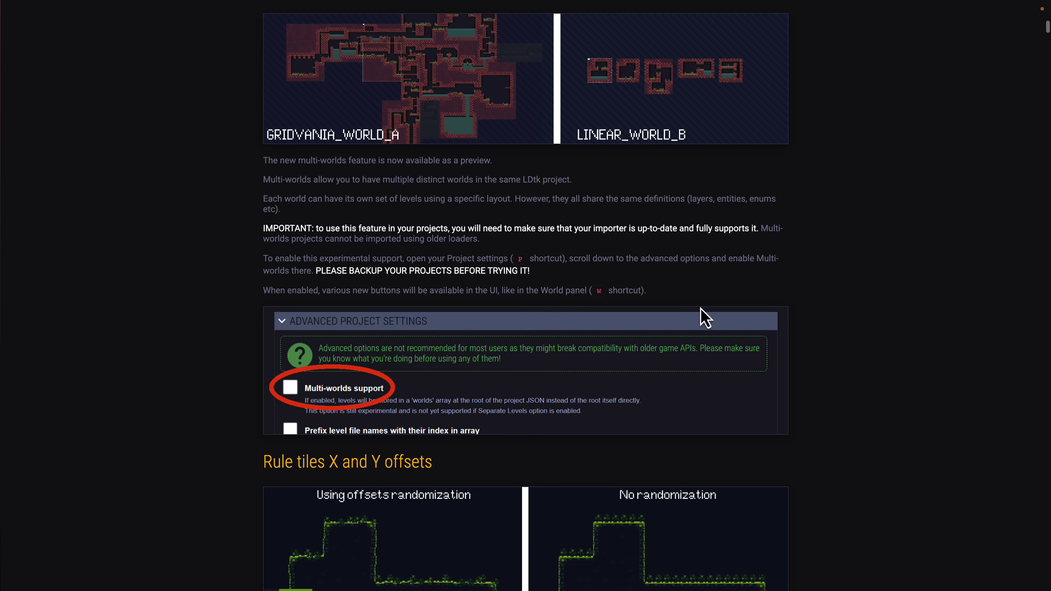